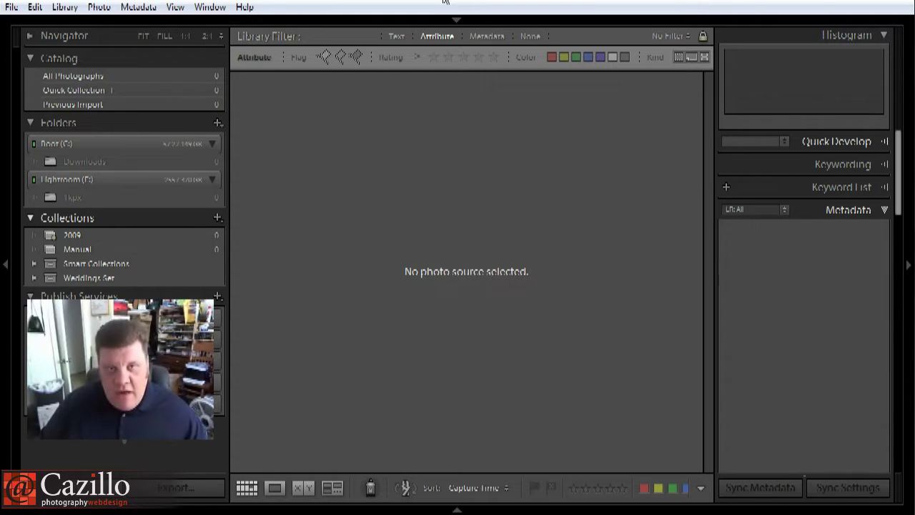
Open Windows Explorer on the 2011_cazilloarchive_1 (X:) drive.
{"action": "key", "text": "super+e"}
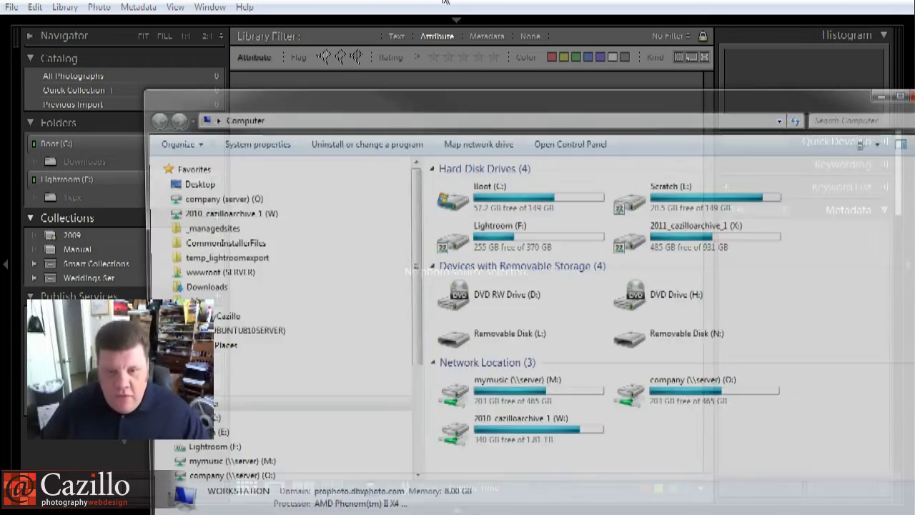
{"action": "left_click_drag", "start_coordinate": [523, 100], "coordinate": [442, 40]}
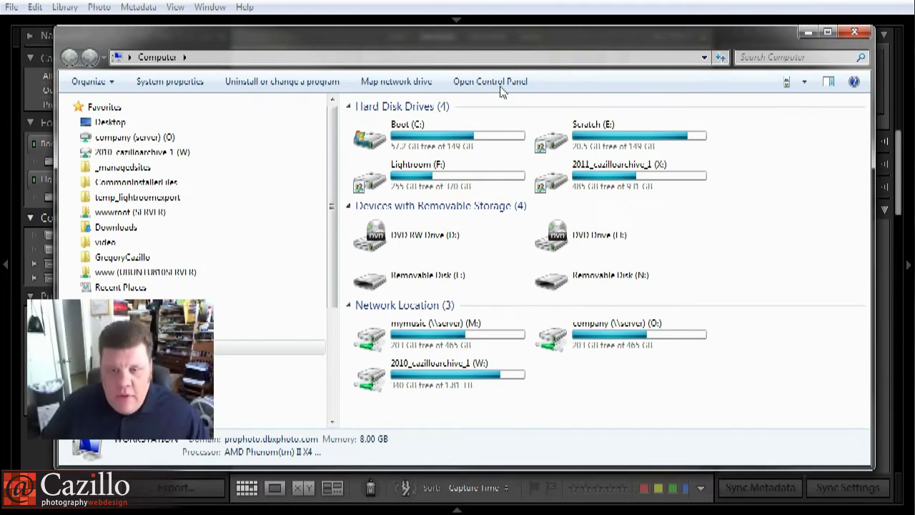
{"action": "left_click", "coordinate": [636, 180]}
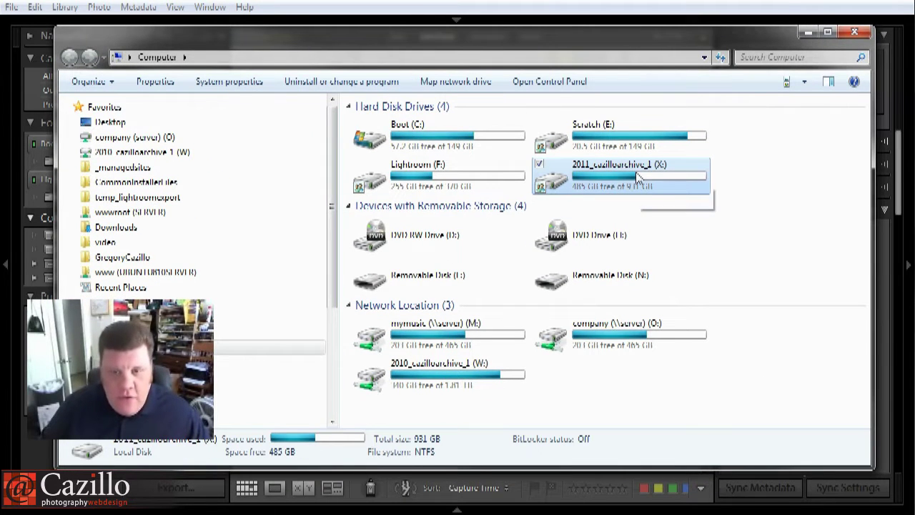
{"action": "double_click", "coordinate": [636, 178]}
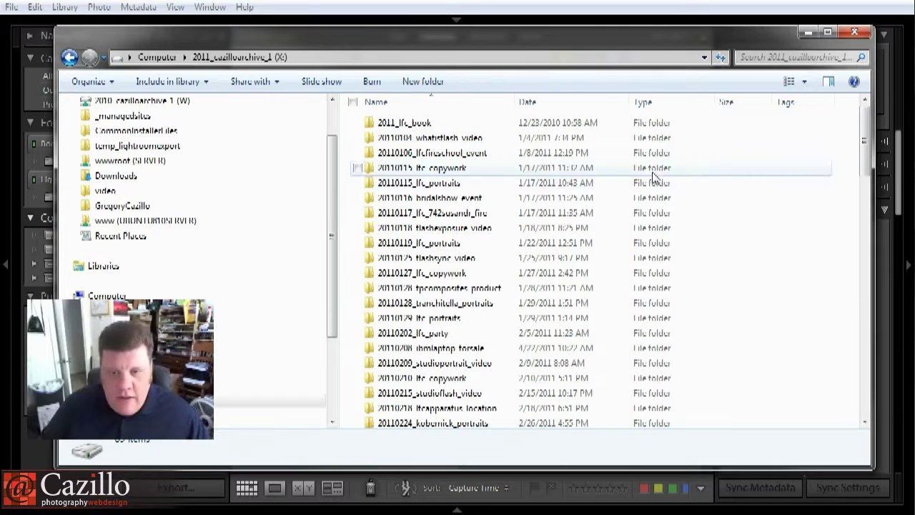
Create a new folder named 20110831_clientname_scenic on the drive.
{"action": "left_click", "coordinate": [437, 84]}
{"action": "type", "text": "2"}
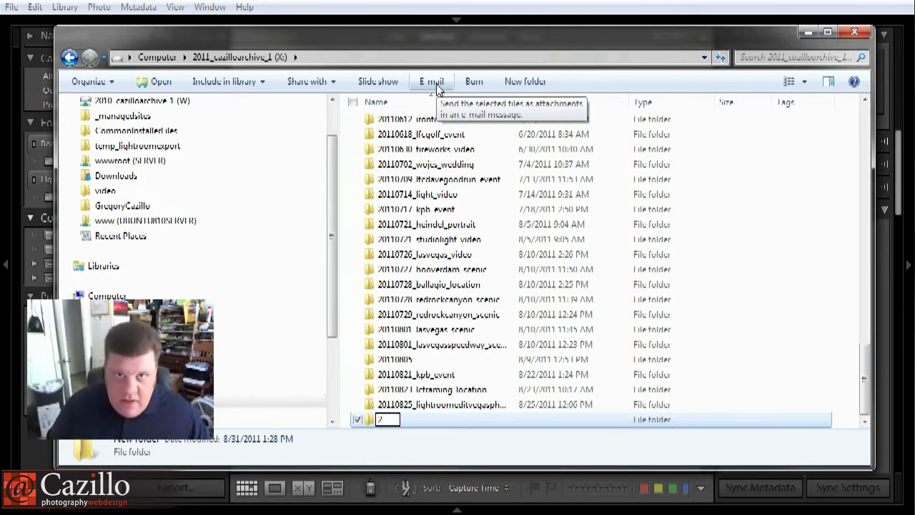
{"action": "type", "text": "0"}
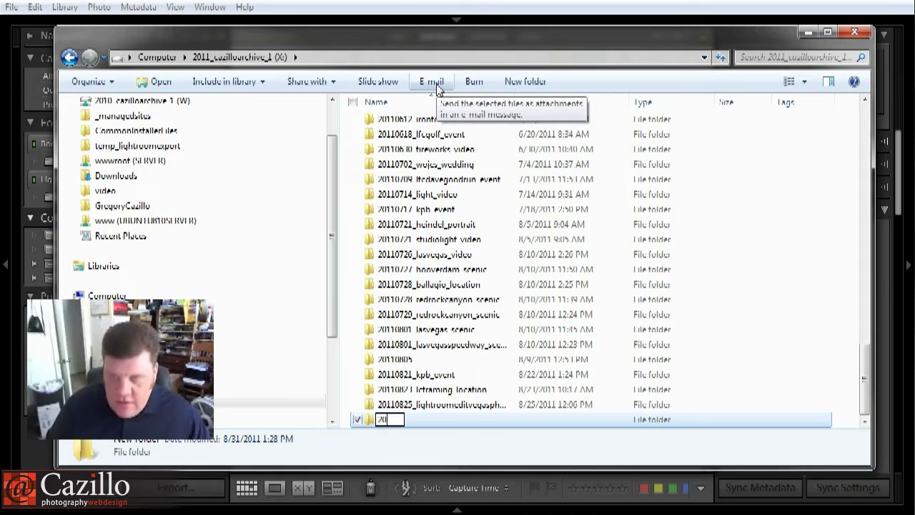
{"action": "type", "text": "110831"}
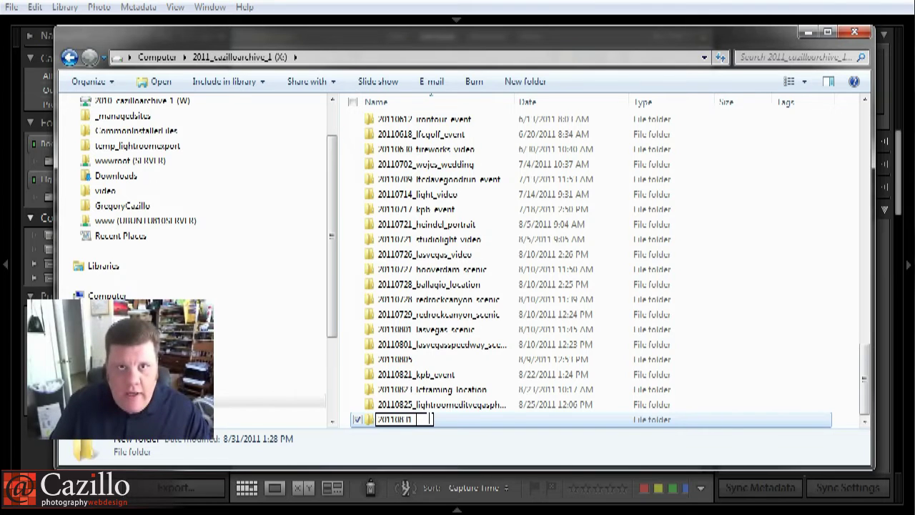
{"action": "type", "text": "_calif"}
{"action": "key", "text": "BackSpace"}
{"action": "key", "text": "BackSpace"}
{"action": "key", "text": "BackSpace"}
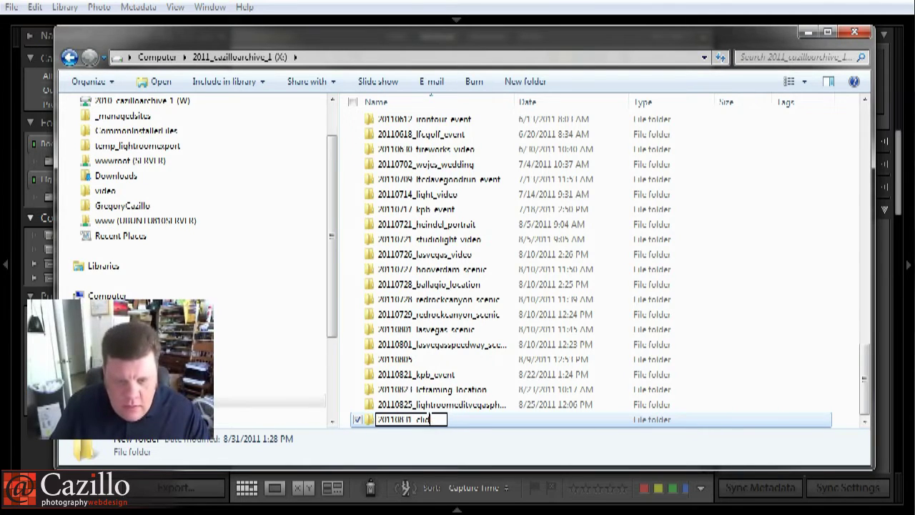
{"action": "type", "text": "e"}
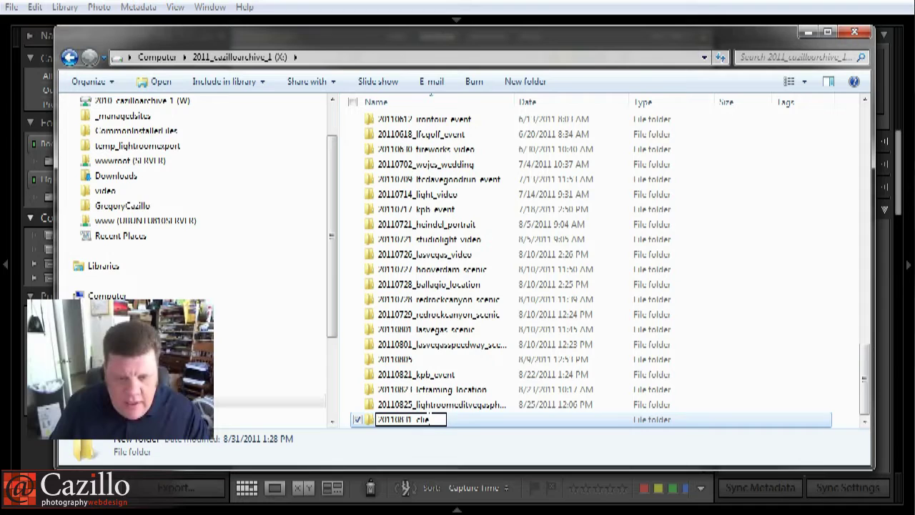
{"action": "type", "text": "ntname"}
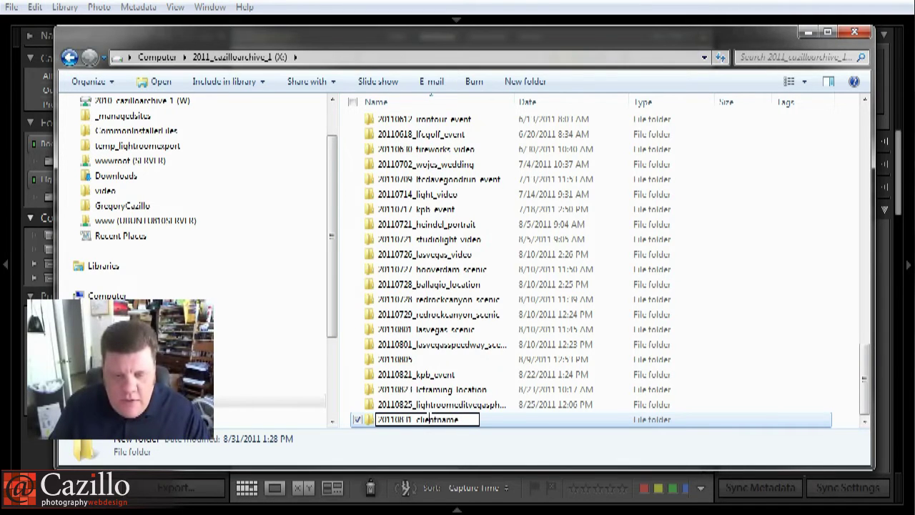
{"action": "type", "text": "_scenic"}
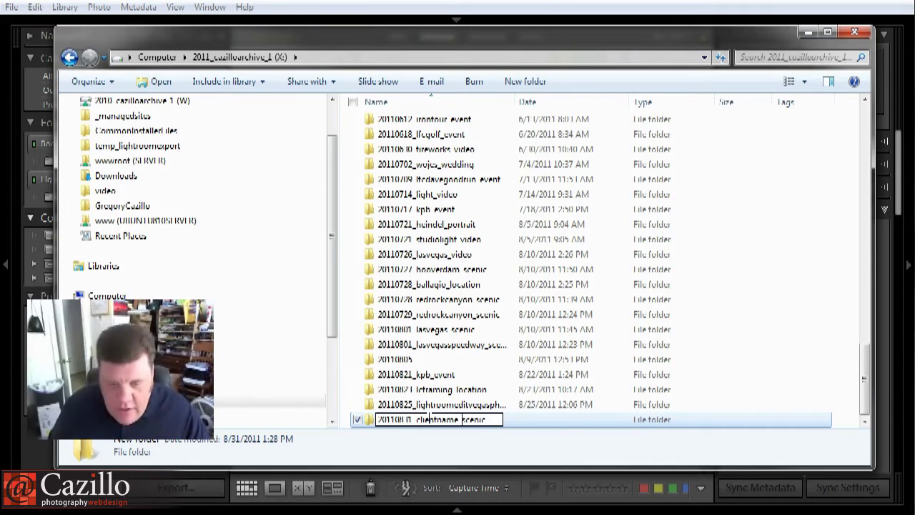
{"action": "double_click", "coordinate": [429, 418]}
{"action": "key", "text": "ctrl+c"}
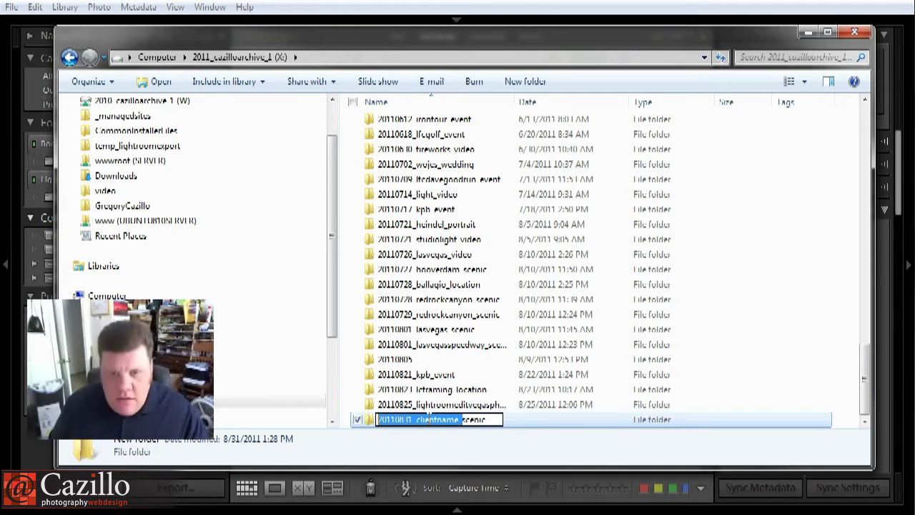
{"action": "key", "text": "Return"}
Inside the scenic folder, create the 20110831_clientname_raw subfolder.
{"action": "double_click", "coordinate": [429, 419]}
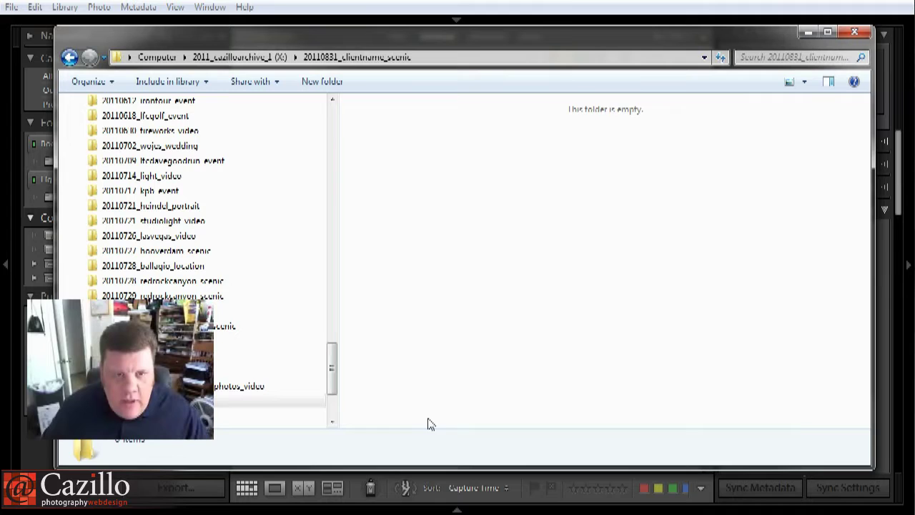
{"action": "left_click", "coordinate": [325, 83]}
{"action": "key", "text": "ctrl+v"}
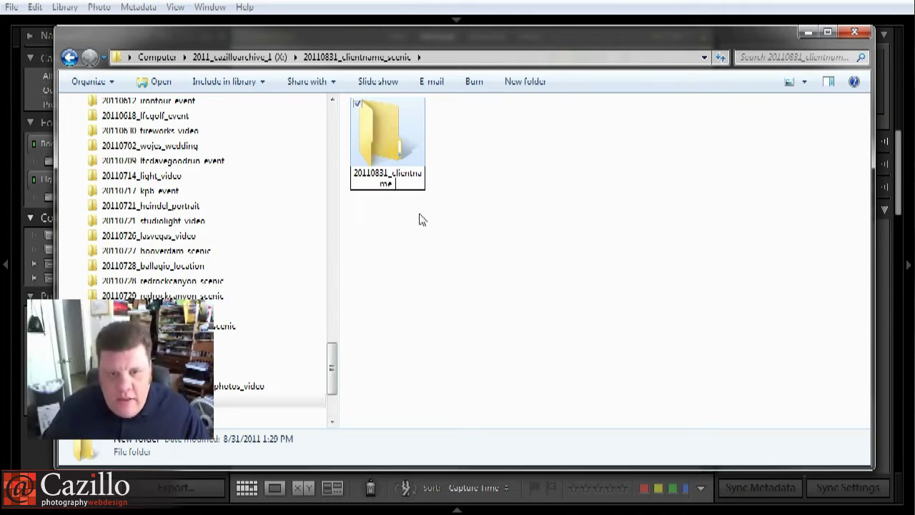
{"action": "type", "text": "_raw"}
{"action": "key", "text": "Return"}
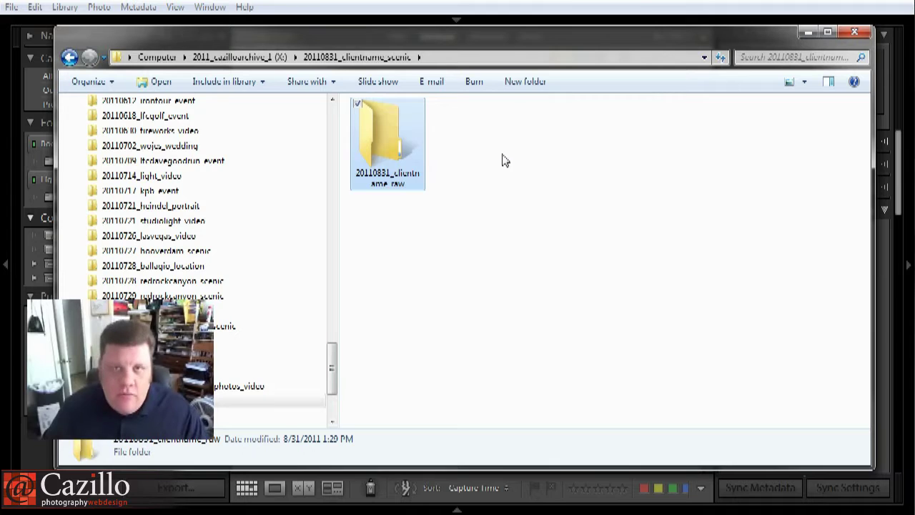
Create the 20110831_clientname_psd subfolder alongside it.
{"action": "left_click", "coordinate": [525, 81]}
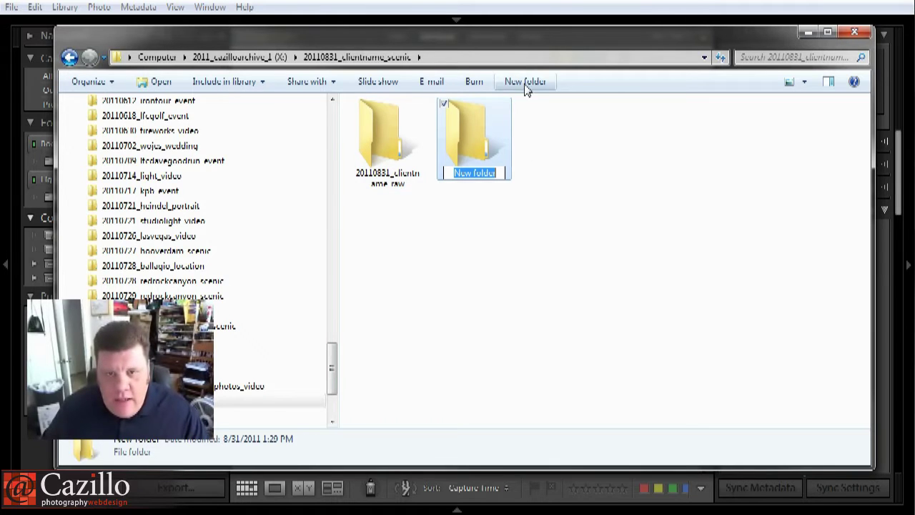
{"action": "key", "text": "ctrl+v"}
{"action": "type", "text": "_psd"}
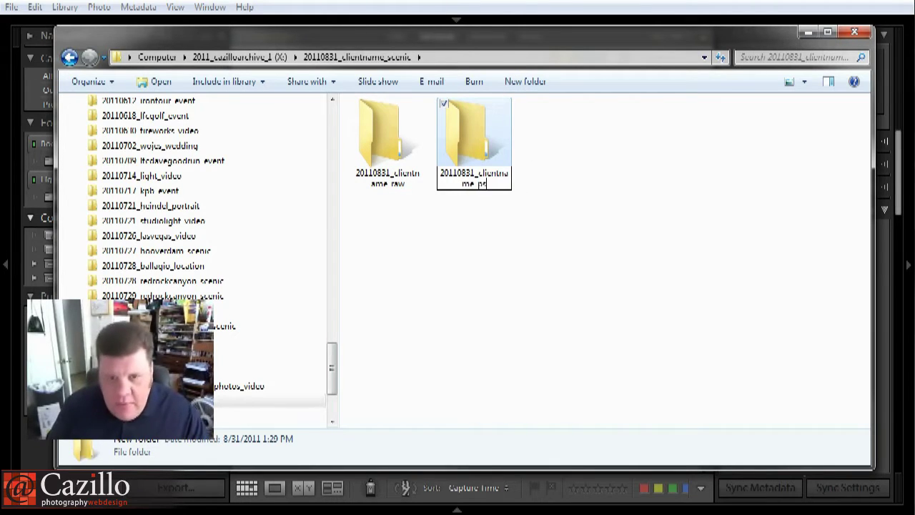
{"action": "key", "text": "Return"}
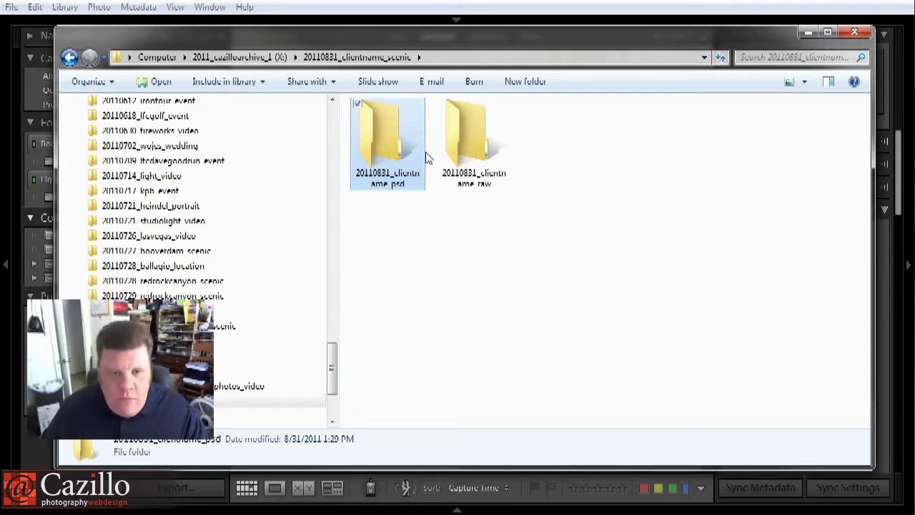
{"action": "left_click", "coordinate": [461, 141]}
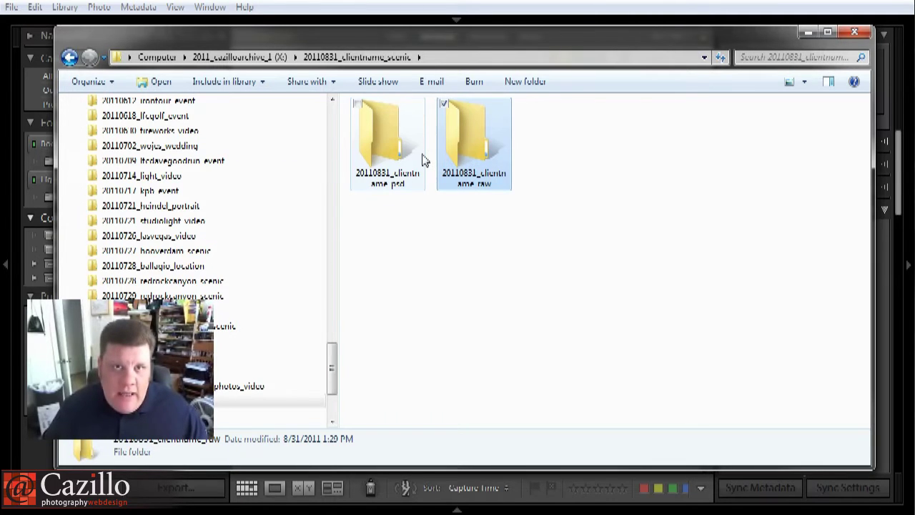
{"action": "left_click", "coordinate": [392, 162]}
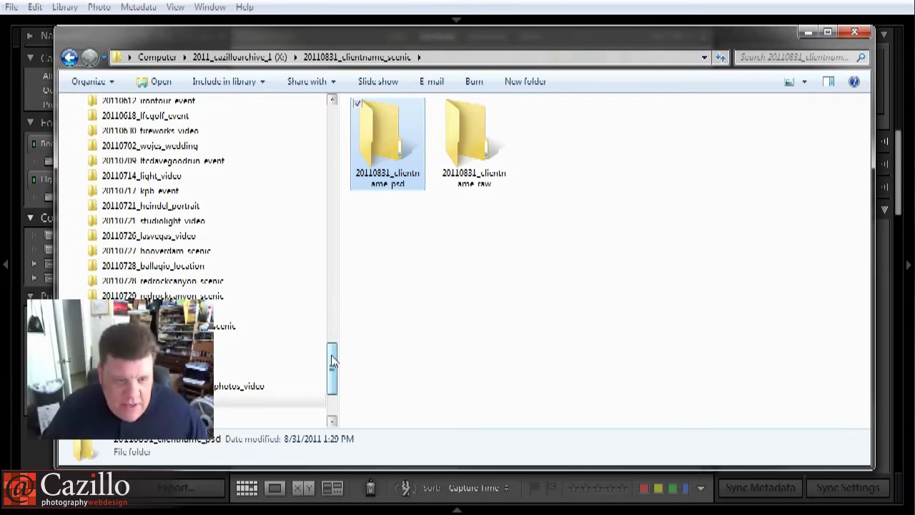
{"action": "scroll", "coordinate": [336, 346], "scroll_direction": "up", "scroll_amount": 20}
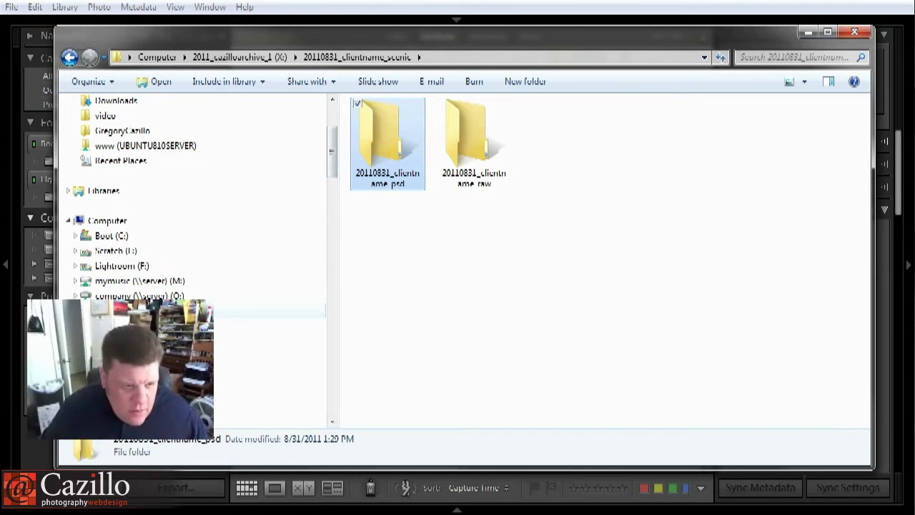
{"action": "left_click", "coordinate": [104, 267]}
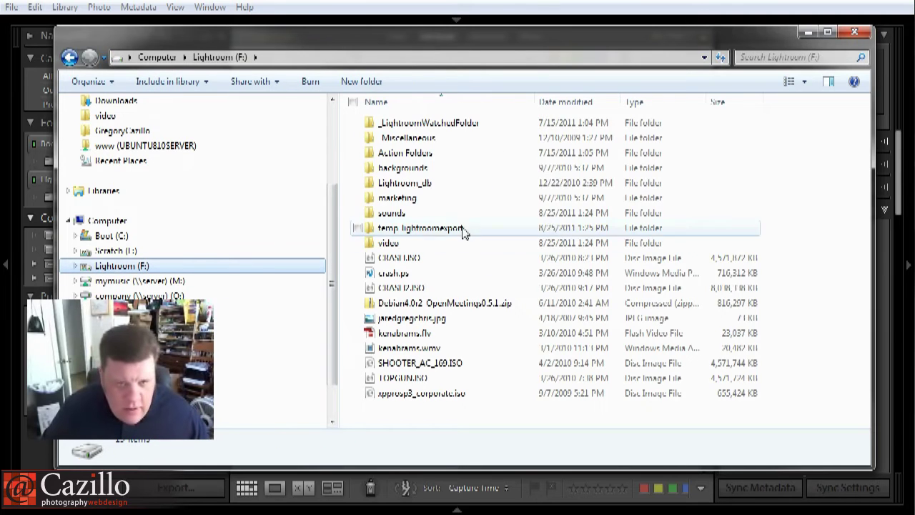
{"action": "double_click", "coordinate": [438, 233]}
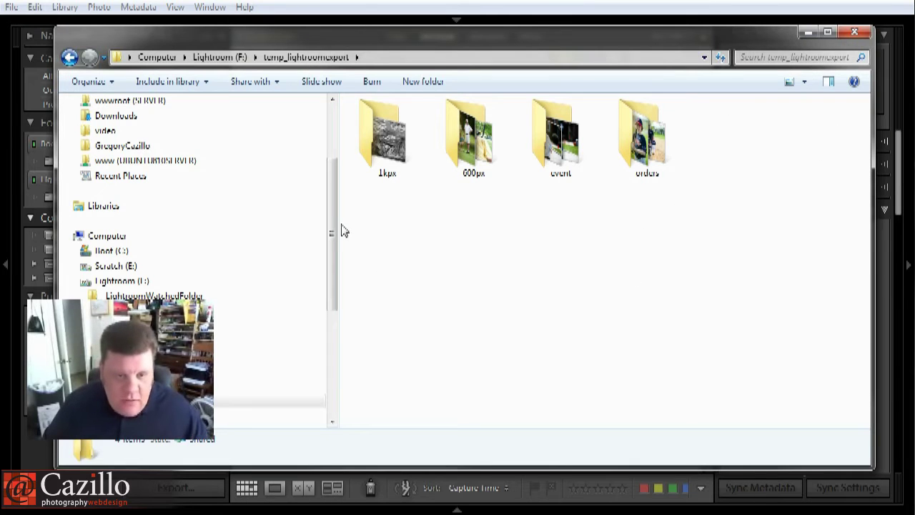
{"action": "left_click_drag", "start_coordinate": [331, 219], "coordinate": [343, 400]}
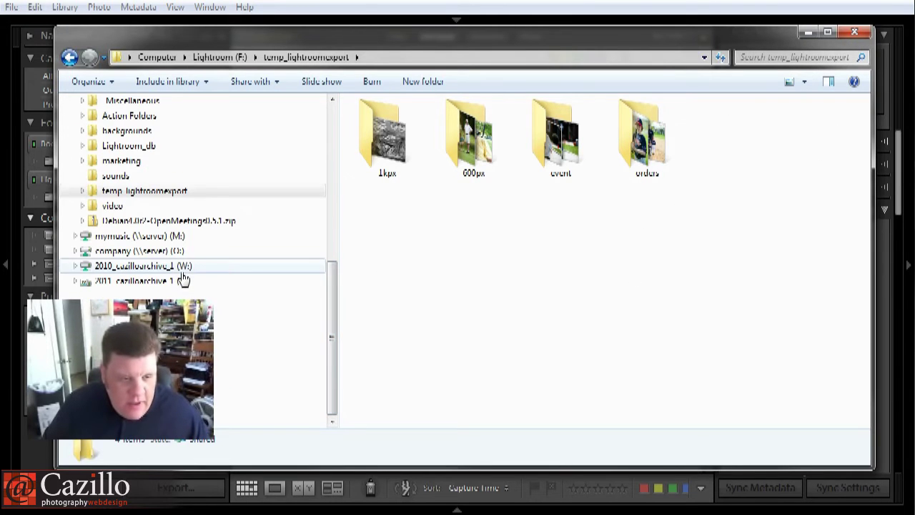
Copy all NEF files from the card's DCIM > 101ND3S folder into 20110831_clientname_raw.
{"action": "left_click", "coordinate": [70, 58]}
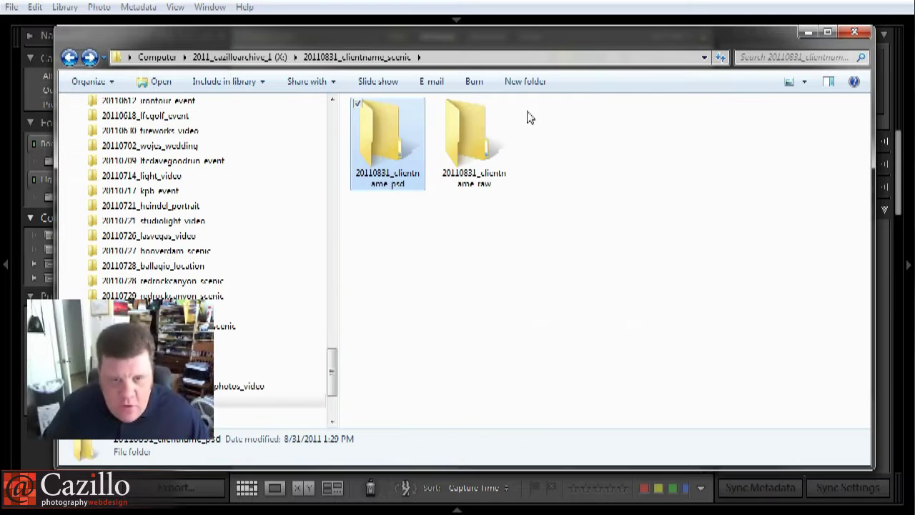
{"action": "double_click", "coordinate": [466, 146]}
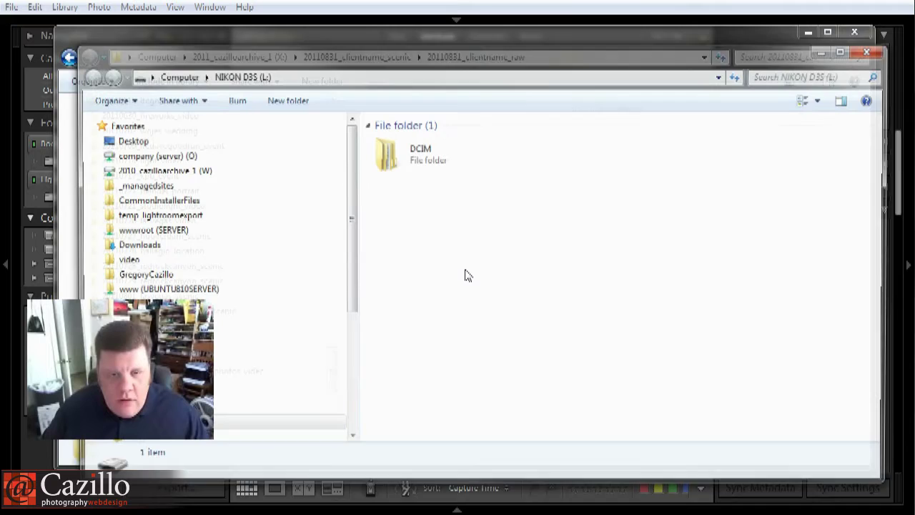
{"action": "double_click", "coordinate": [440, 157]}
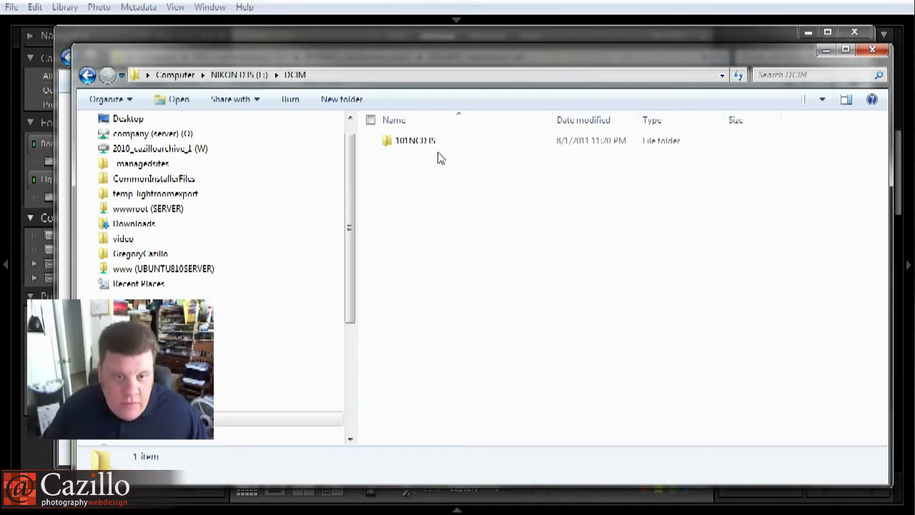
{"action": "double_click", "coordinate": [438, 146]}
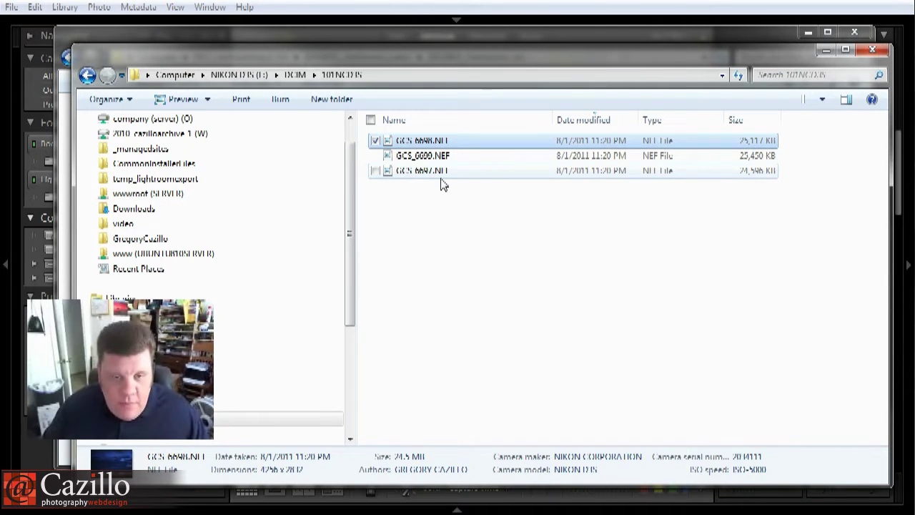
{"action": "left_click", "coordinate": [441, 177], "text": "shift"}
{"action": "key", "text": "super+Left"}
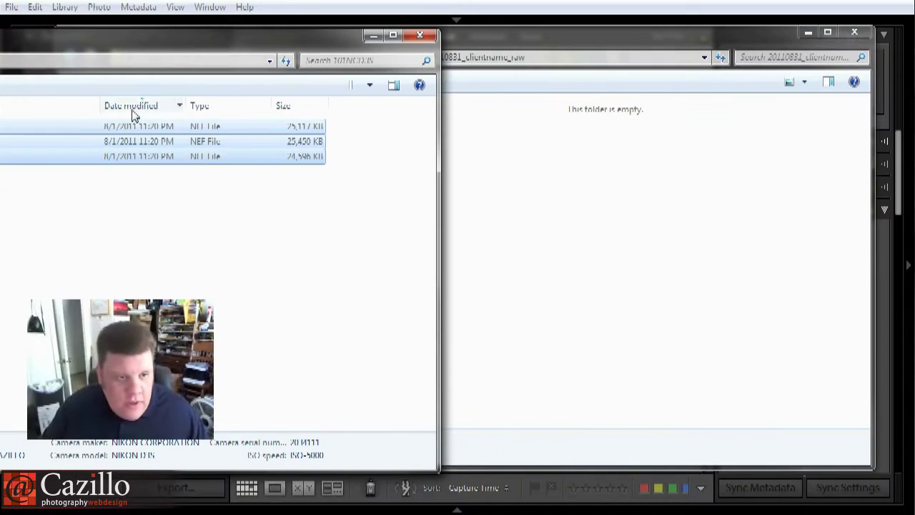
{"action": "left_click_drag", "start_coordinate": [29, 141], "coordinate": [643, 214]}
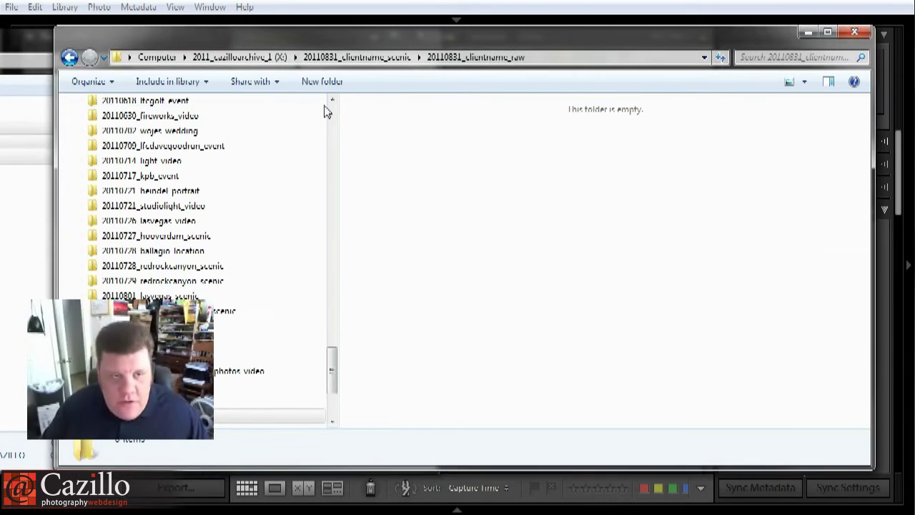
Close the camera card window and check the details of the three copied NEF files.
{"action": "key", "text": "alt+Tab"}
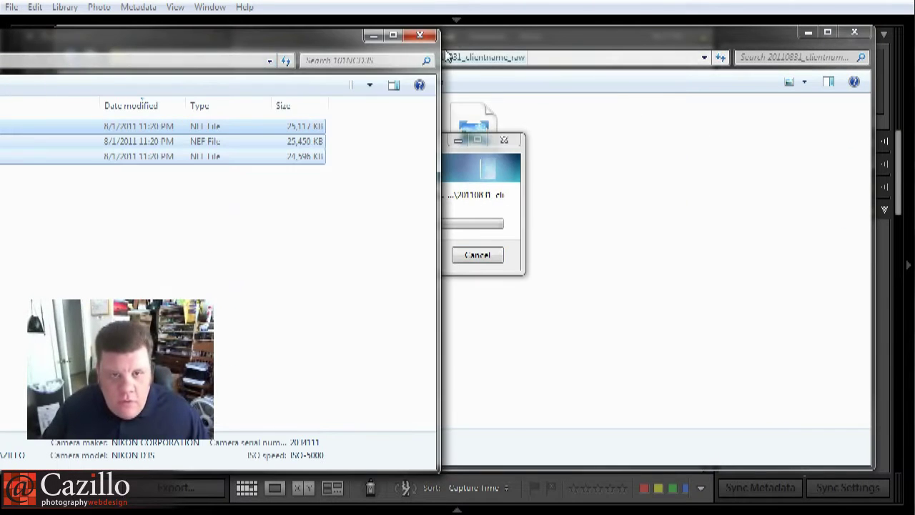
{"action": "left_click", "coordinate": [430, 38]}
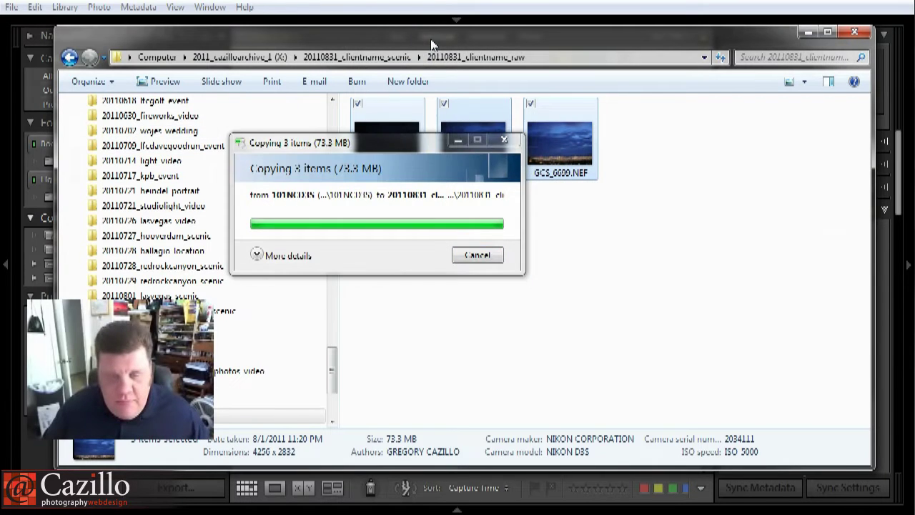
{"action": "left_click", "coordinate": [547, 229]}
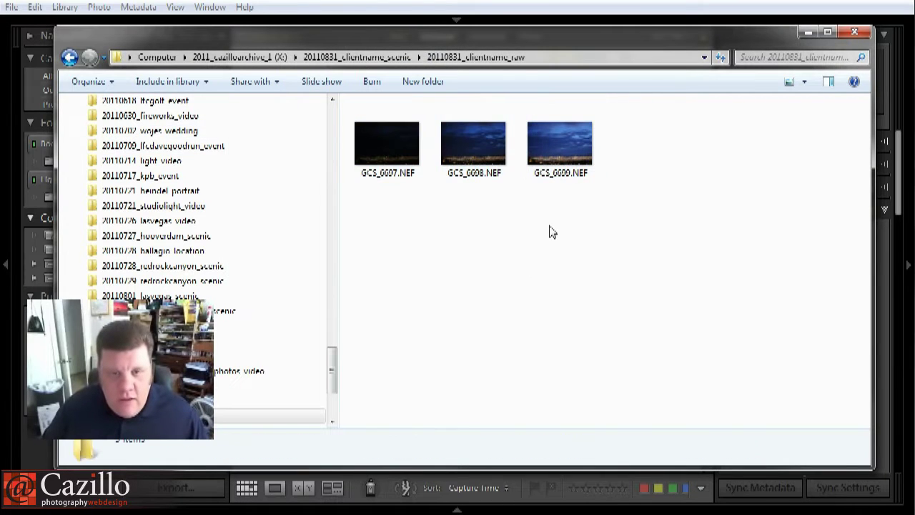
{"action": "left_click", "coordinate": [402, 163]}
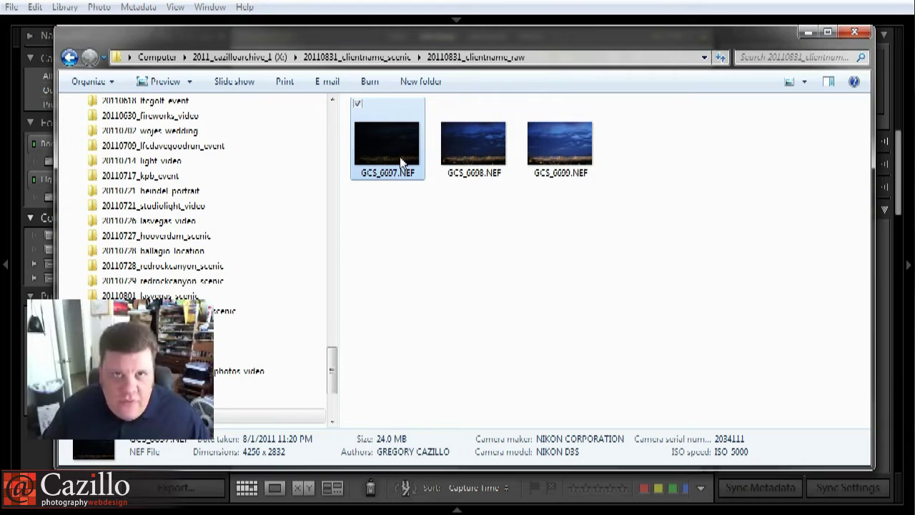
{"action": "left_click", "coordinate": [457, 154]}
{"action": "left_click", "coordinate": [547, 142]}
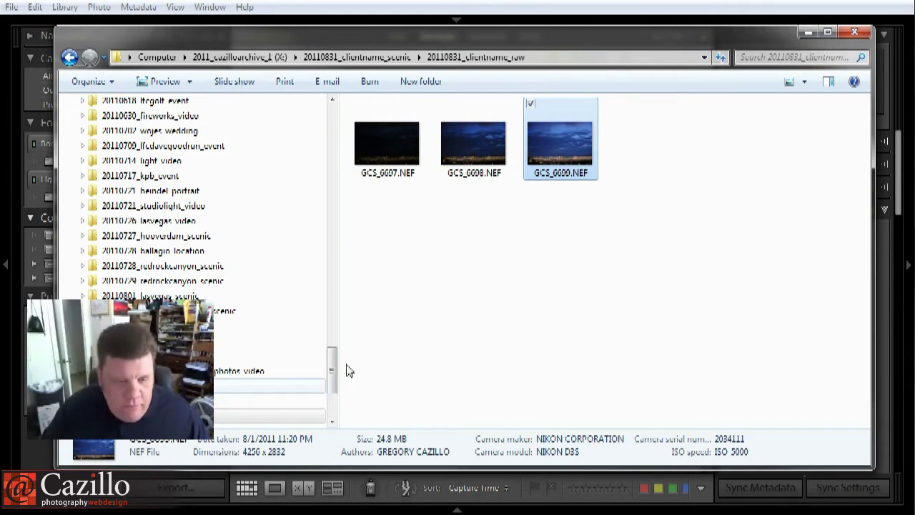
{"action": "left_click_drag", "start_coordinate": [448, 35], "coordinate": [827, 45]}
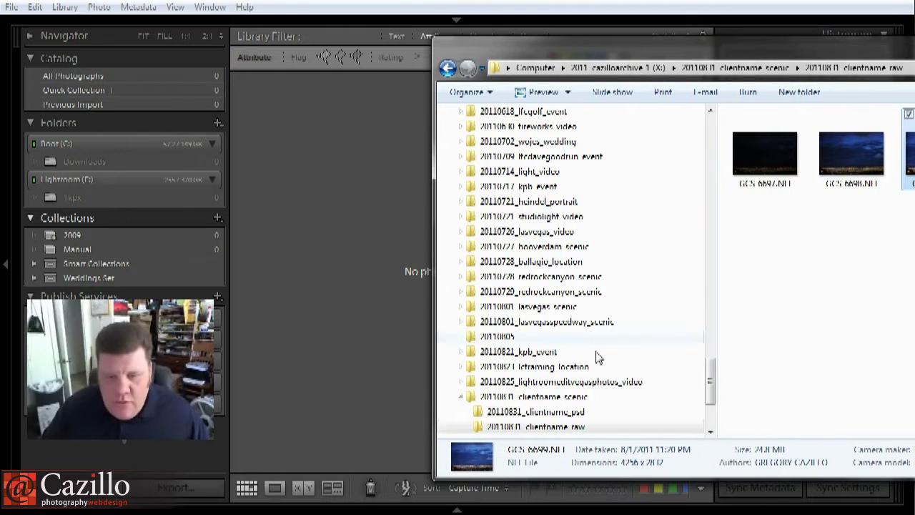
Try dragging the raw folder into Lightroom, then cancel the empty and camera-card imports.
{"action": "left_click", "coordinate": [532, 396]}
{"action": "left_click_drag", "start_coordinate": [851, 153], "coordinate": [324, 204]}
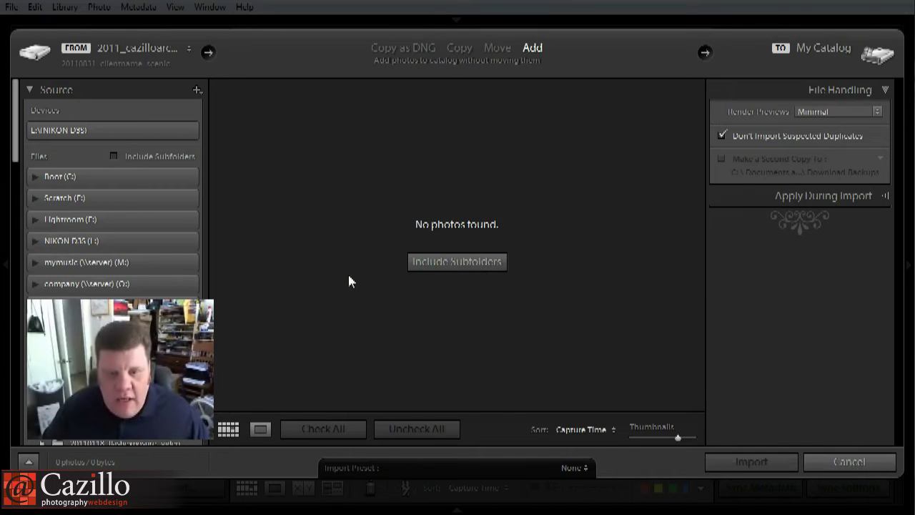
{"action": "left_click", "coordinate": [849, 461]}
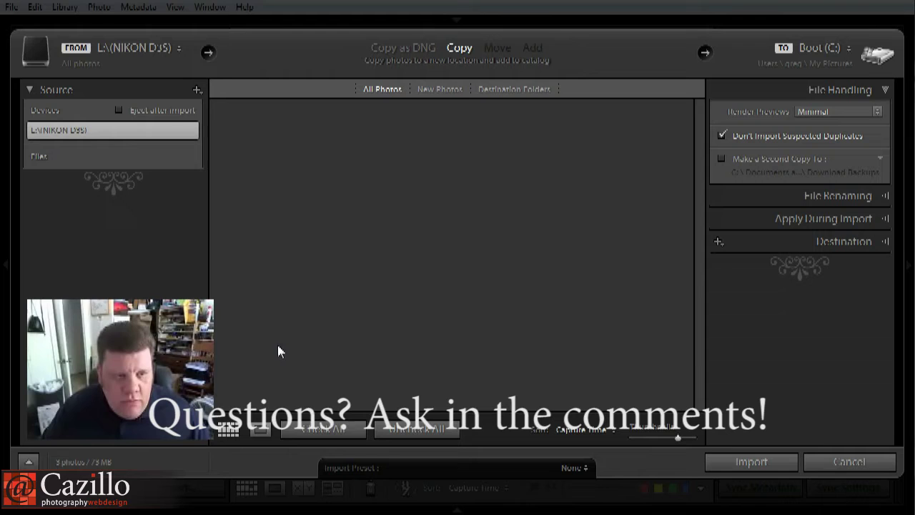
{"action": "left_click", "coordinate": [828, 463]}
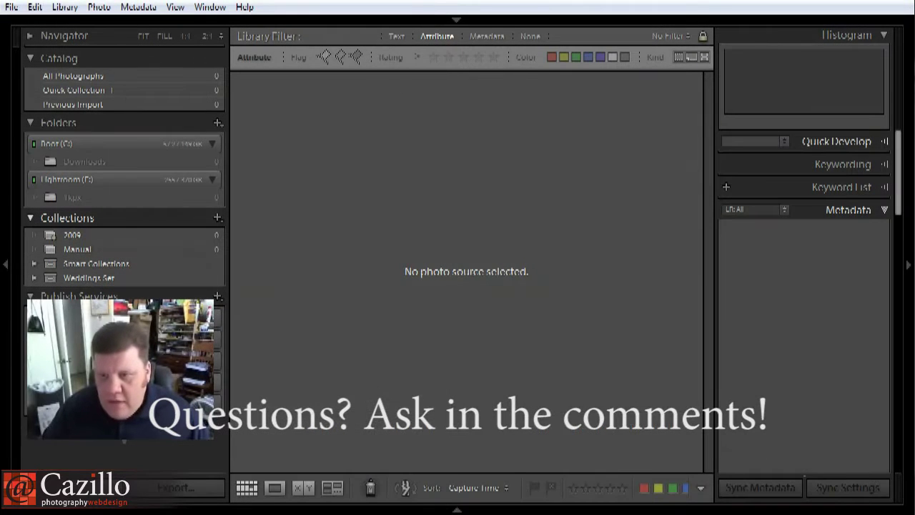
{"action": "key", "text": "alt+Tab"}
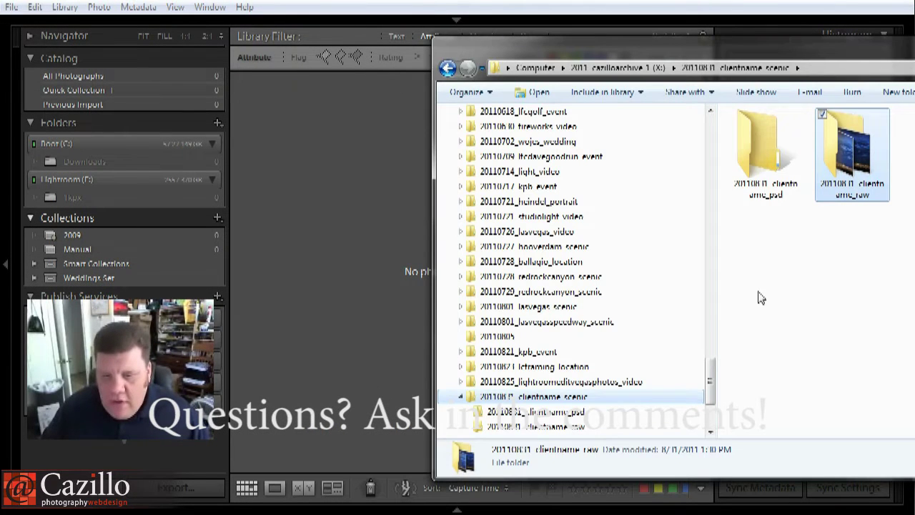
{"action": "left_click", "coordinate": [344, 285]}
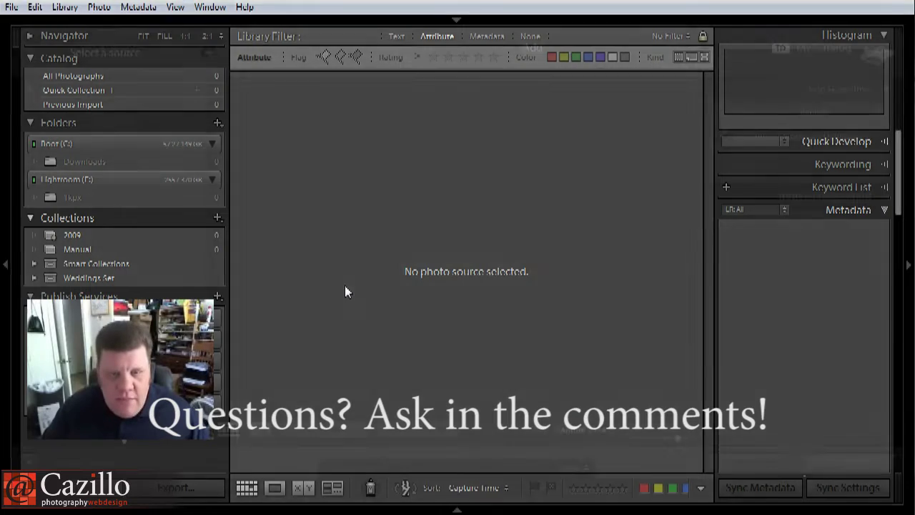
Start an import from 20110831_clientname_scenic with Include Subfolders on, listing three photos.
{"action": "key", "text": "ctrl+shift+i"}
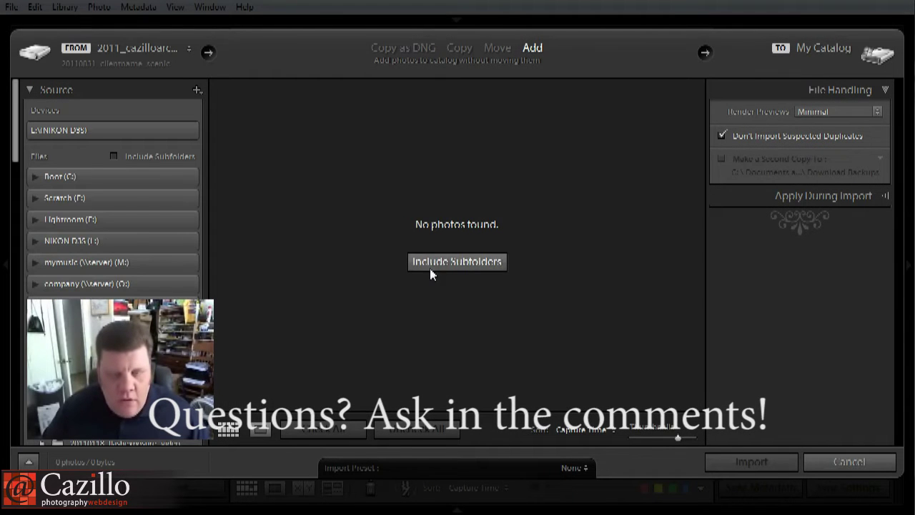
{"action": "left_click", "coordinate": [457, 266]}
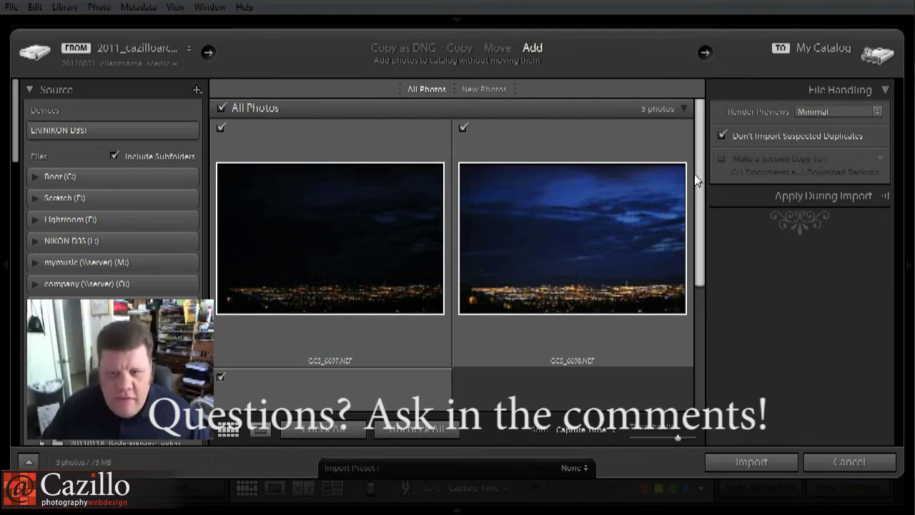
{"action": "left_click_drag", "start_coordinate": [697, 180], "coordinate": [708, 163]}
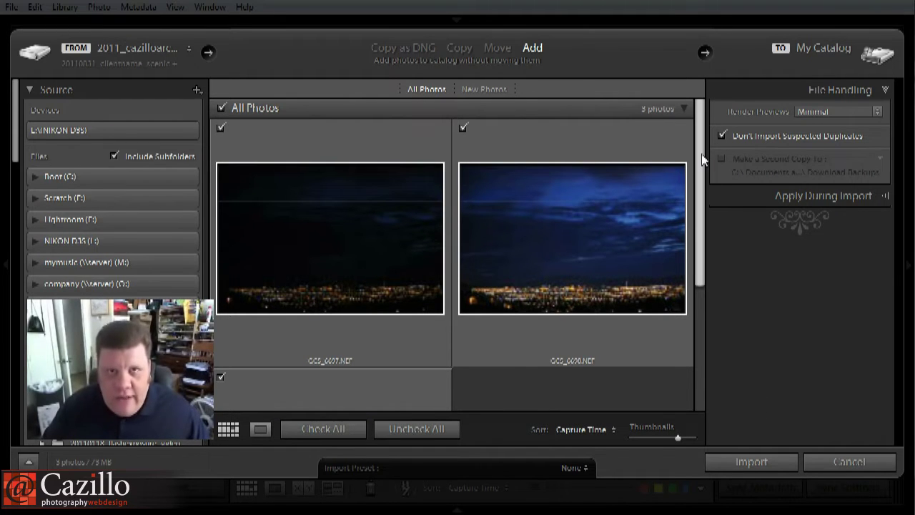
Import the three scenic photos and switch between Previous Import and the scenic folder view.
{"action": "left_click", "coordinate": [739, 468]}
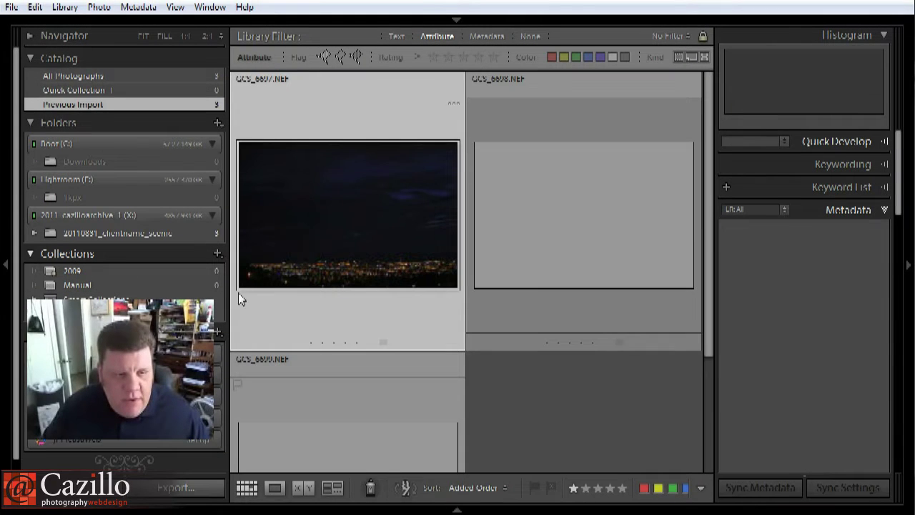
{"action": "left_click", "coordinate": [216, 234]}
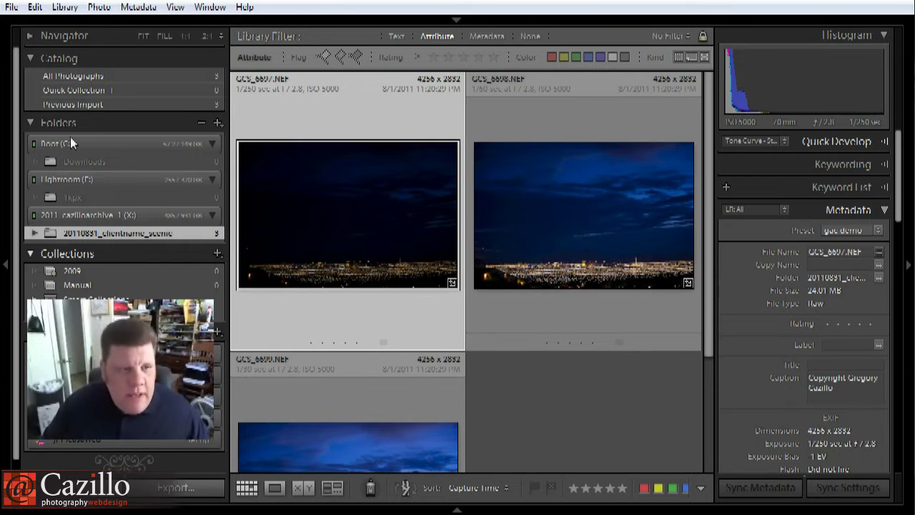
{"action": "left_click", "coordinate": [120, 102]}
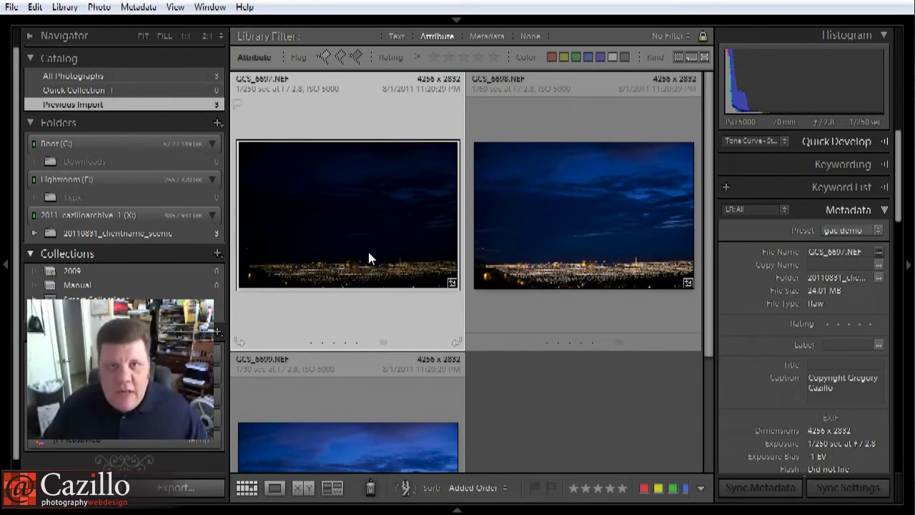
{"action": "left_click", "coordinate": [203, 233]}
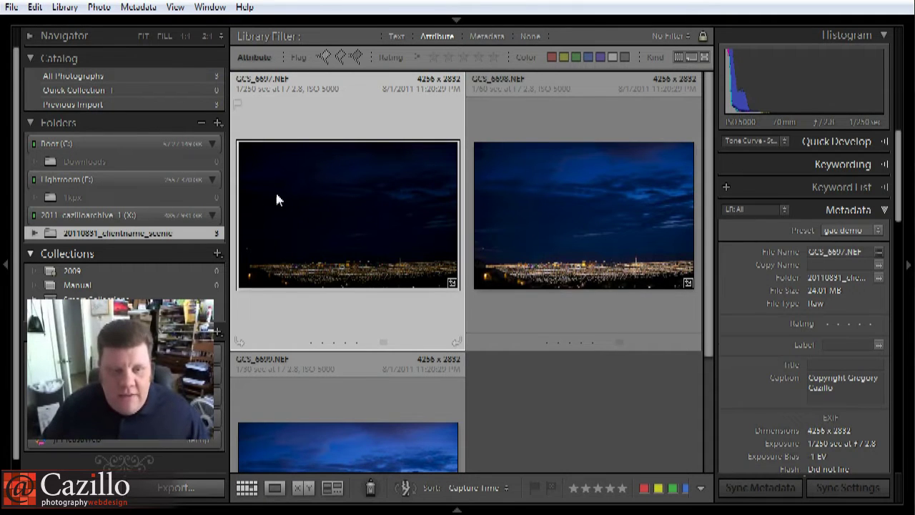
{"action": "left_click", "coordinate": [157, 105]}
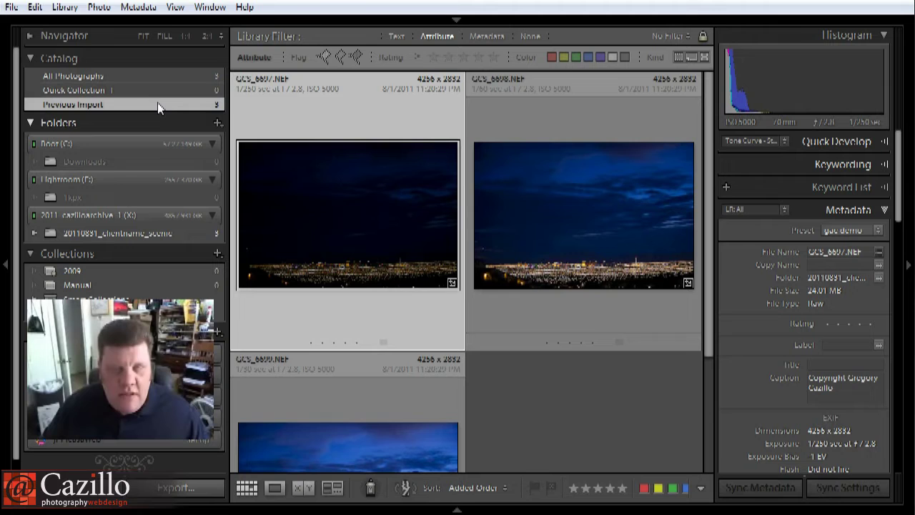
Select all three photos in the scenic folder's grid and reopen the Import window.
{"action": "left_click", "coordinate": [204, 238]}
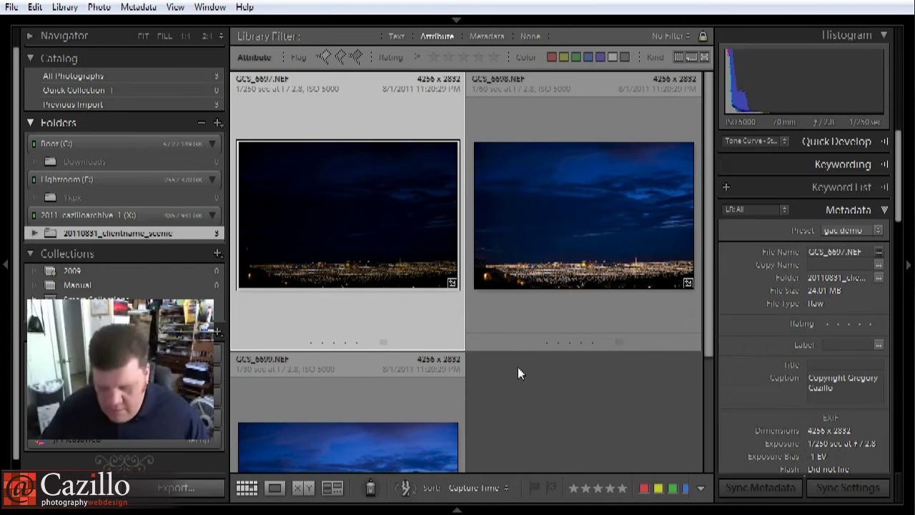
{"action": "scroll", "coordinate": [455, 293], "scroll_direction": "down", "scroll_amount": 1}
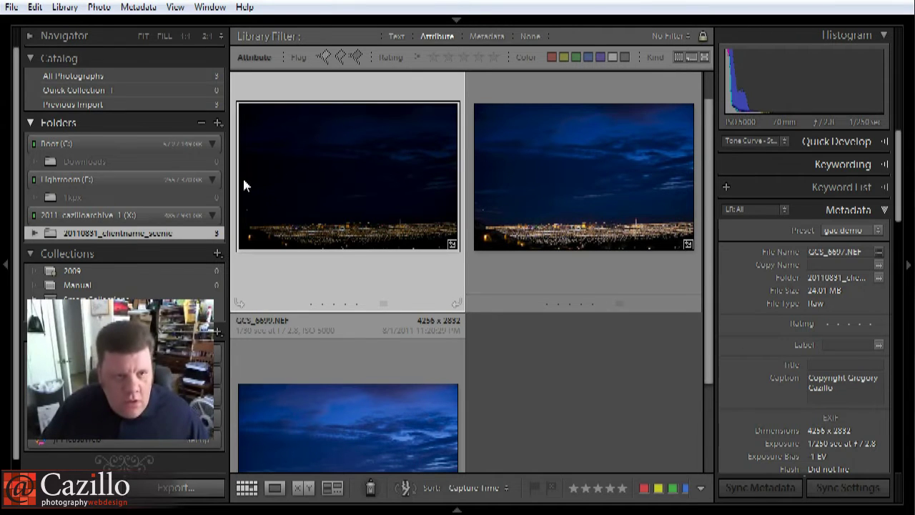
{"action": "key", "text": "ctrl+a"}
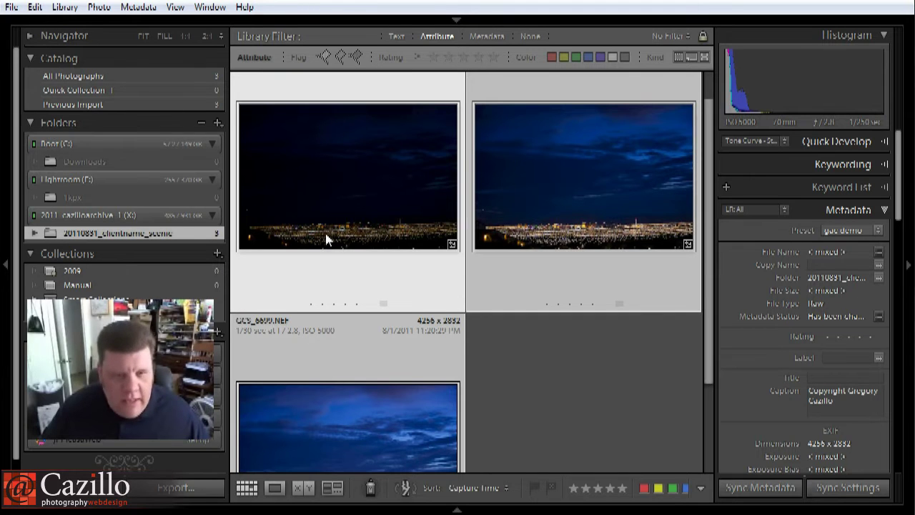
{"action": "key", "text": "ctrl+shift+i"}
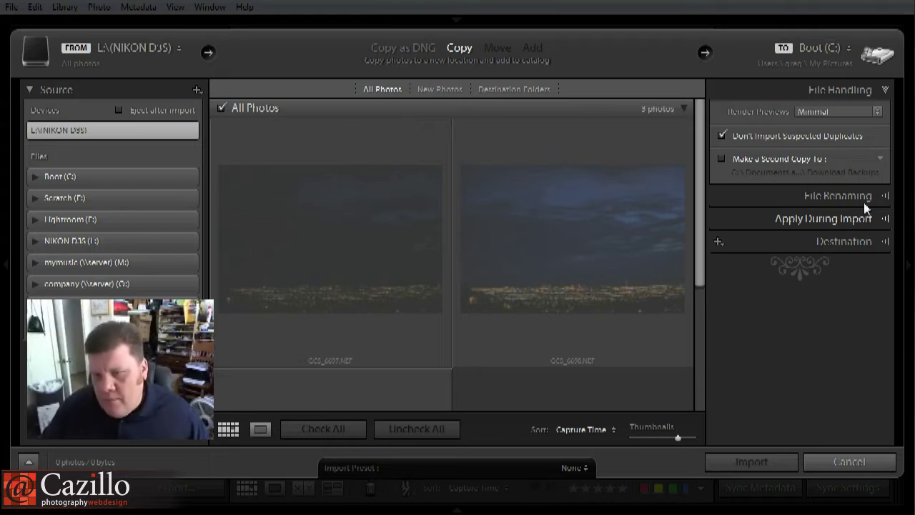
Review the File Renaming and Apply During Import options, then cancel the import.
{"action": "left_click", "coordinate": [864, 196]}
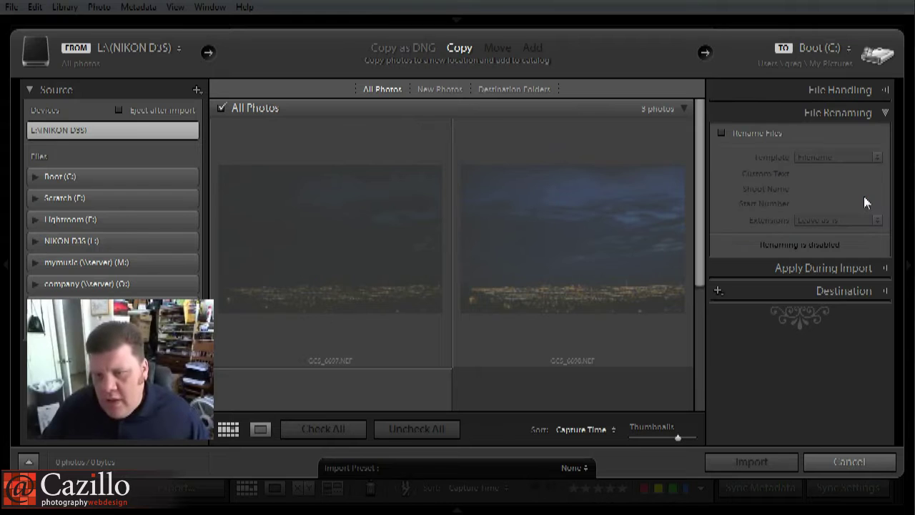
{"action": "left_click", "coordinate": [855, 112]}
{"action": "left_click", "coordinate": [852, 138]}
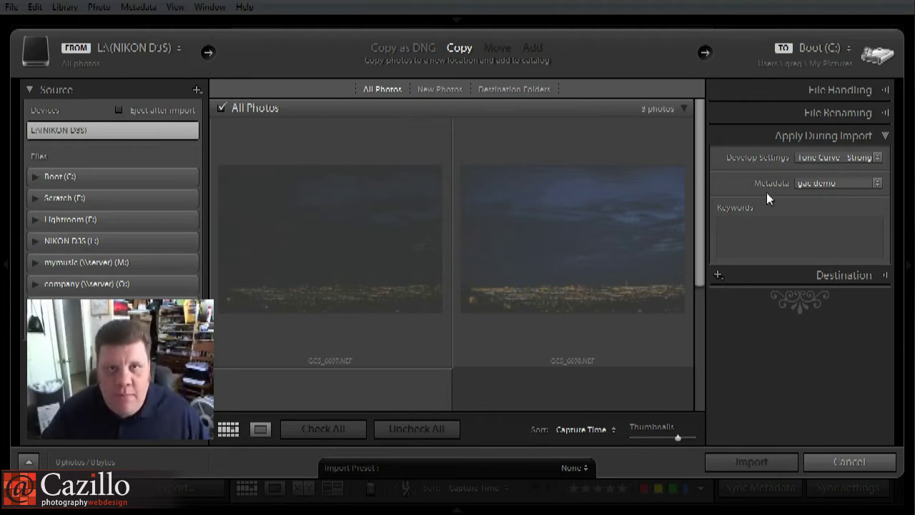
{"action": "left_click", "coordinate": [806, 218]}
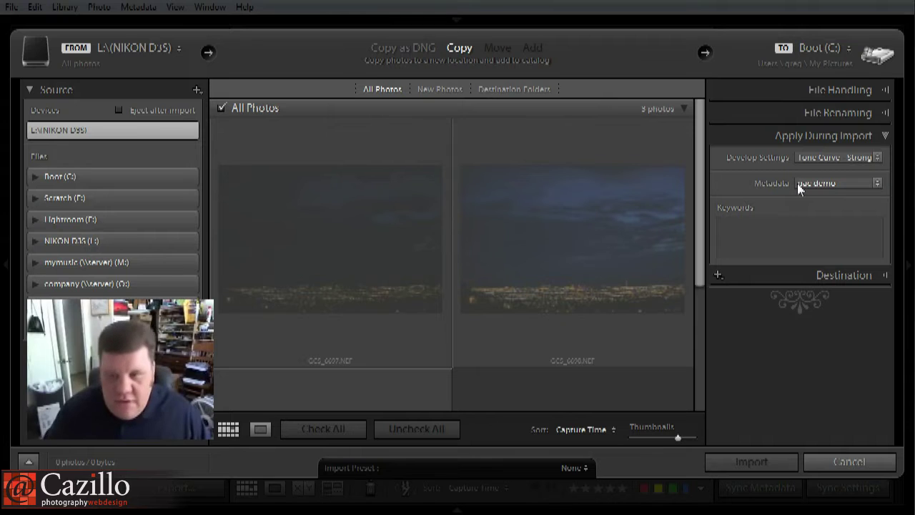
{"action": "left_click", "coordinate": [850, 463]}
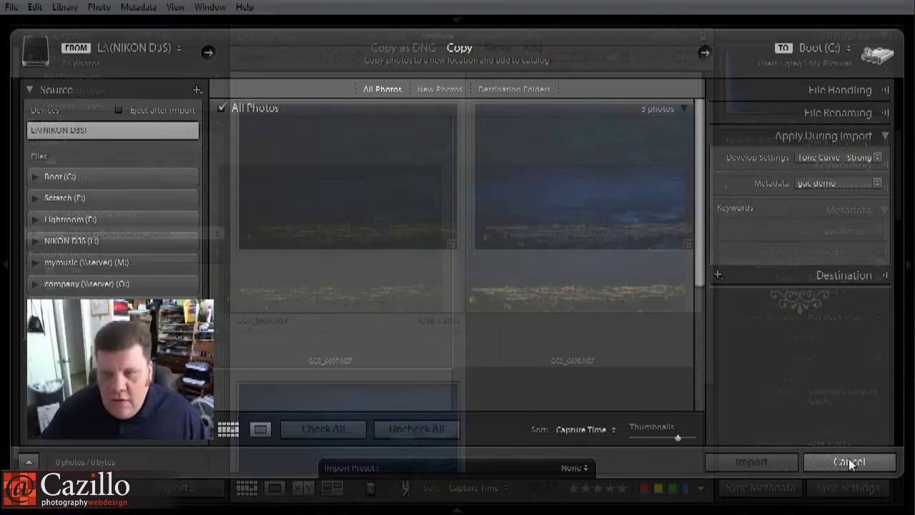
Scroll through the photos' metadata, then deselect all and select the first, darkest skyline photo.
{"action": "scroll", "coordinate": [832, 366], "scroll_direction": "down", "scroll_amount": 10}
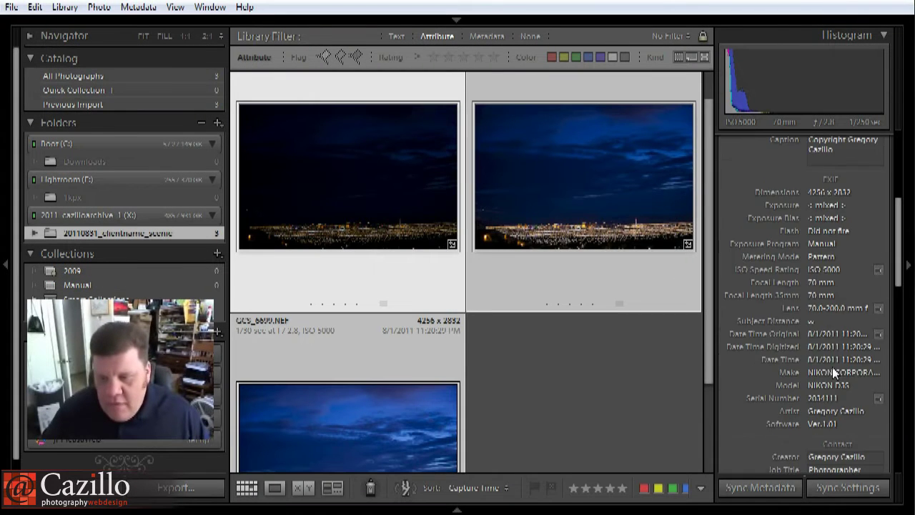
{"action": "scroll", "coordinate": [838, 393], "scroll_direction": "down", "scroll_amount": 5}
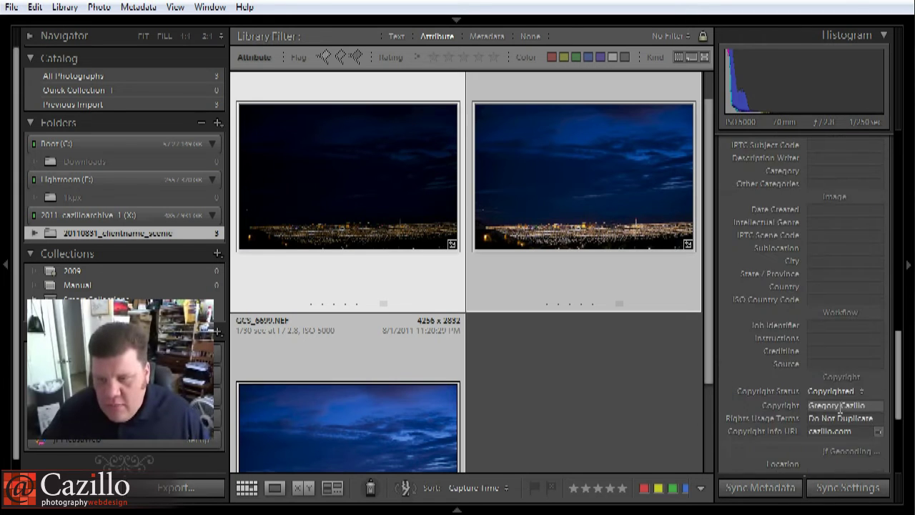
{"action": "scroll", "coordinate": [838, 407], "scroll_direction": "up", "scroll_amount": 10}
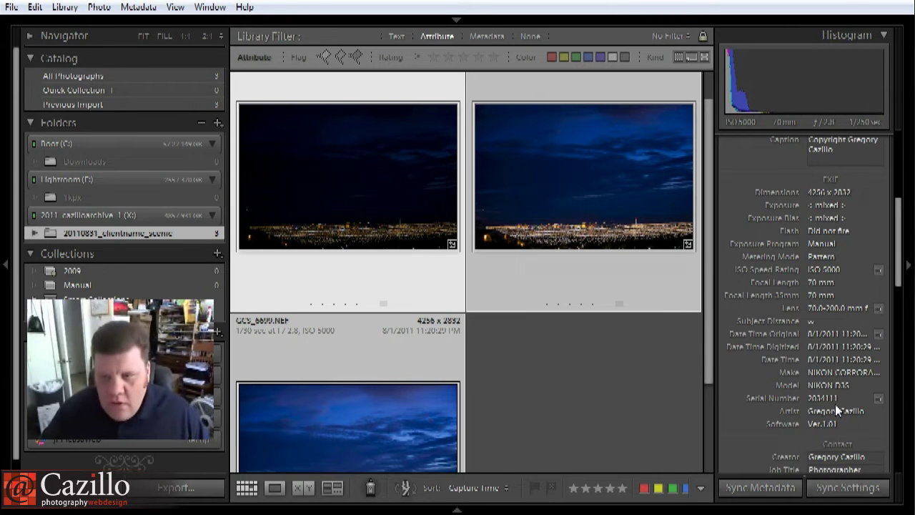
{"action": "scroll", "coordinate": [836, 404], "scroll_direction": "up", "scroll_amount": 6}
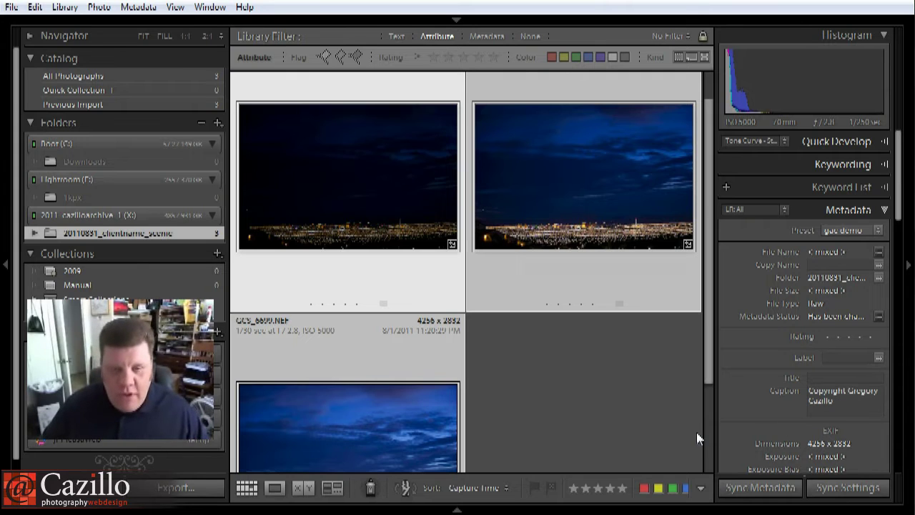
{"action": "left_click", "coordinate": [527, 368]}
{"action": "scroll", "coordinate": [527, 368], "scroll_direction": "up", "scroll_amount": 1}
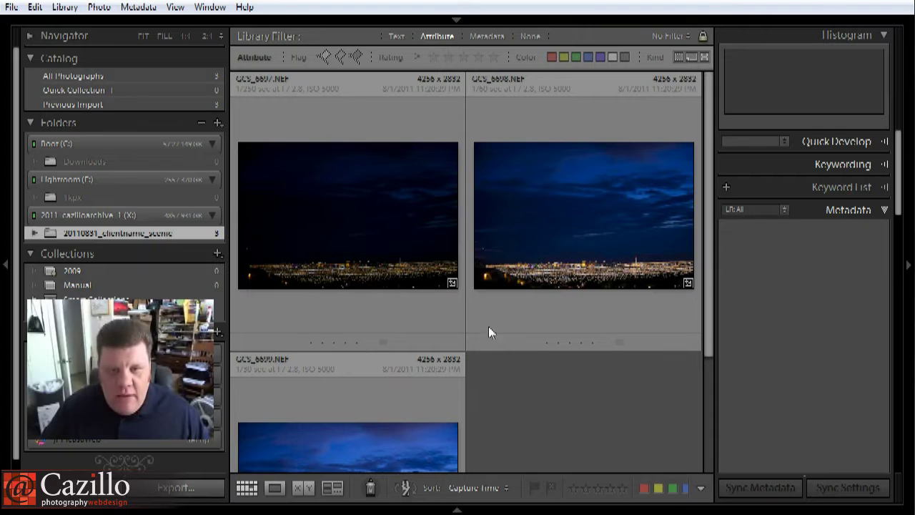
{"action": "left_click", "coordinate": [406, 208]}
{"action": "scroll", "coordinate": [407, 211], "scroll_direction": "down", "scroll_amount": 4}
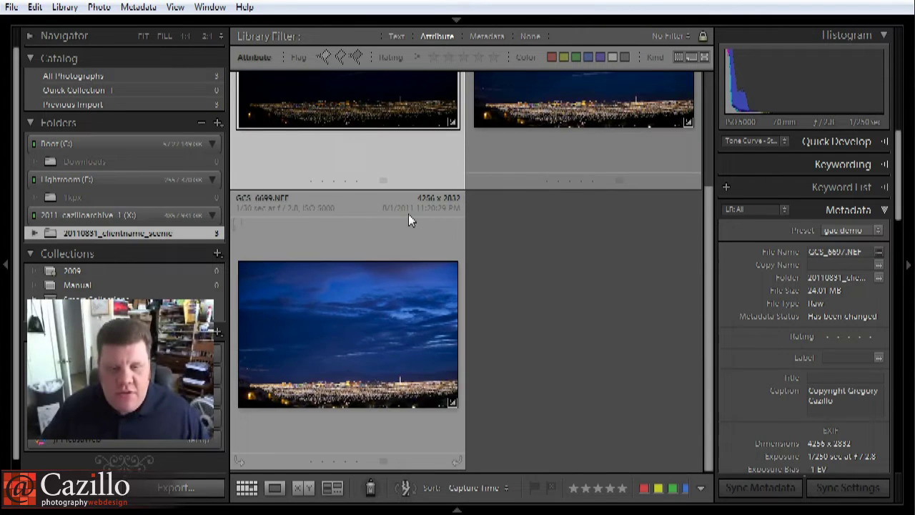
{"action": "scroll", "coordinate": [408, 214], "scroll_direction": "up", "scroll_amount": 4}
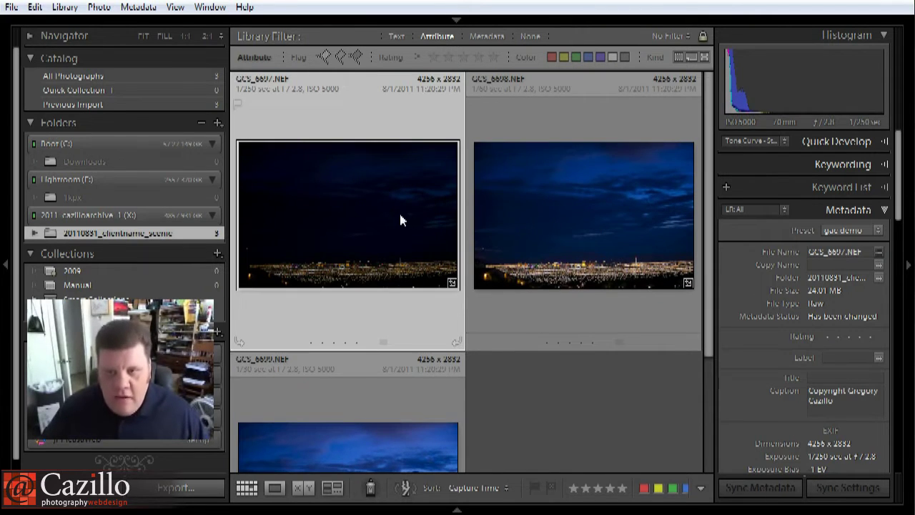
In full-size Loupe view, rate the second and third skyline exposures one star, then return to grid.
{"action": "double_click", "coordinate": [399, 211]}
{"action": "key", "text": "Tab"}
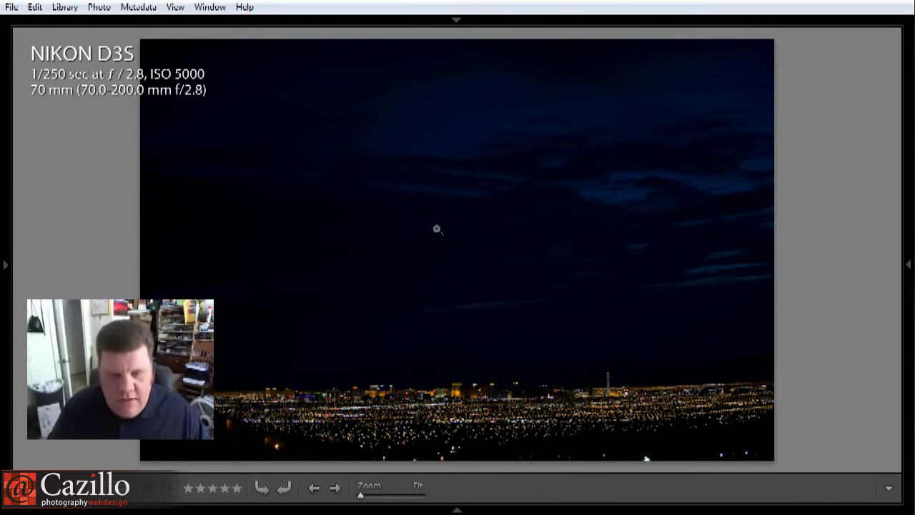
{"action": "key", "text": "Right"}
{"action": "key", "text": "1"}
{"action": "key", "text": "Right"}
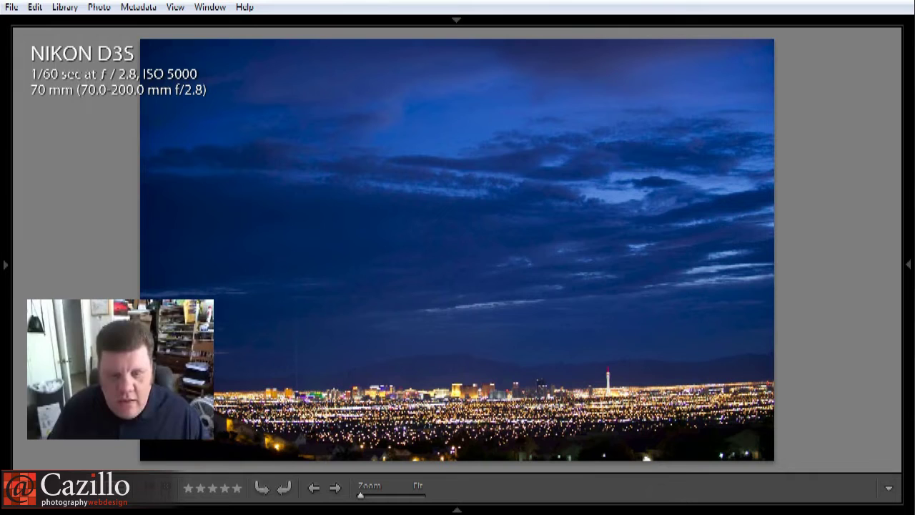
{"action": "key", "text": "1"}
{"action": "key", "text": "g"}
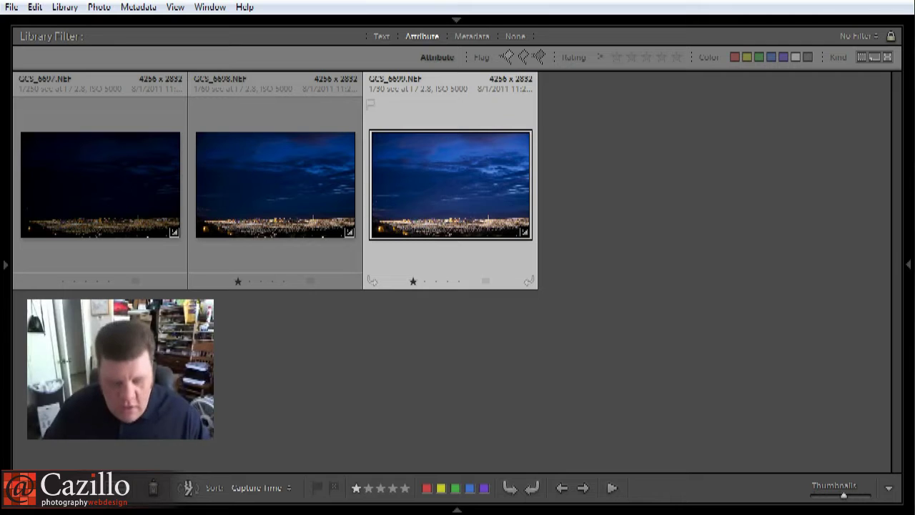
{"action": "left_click", "coordinate": [282, 190]}
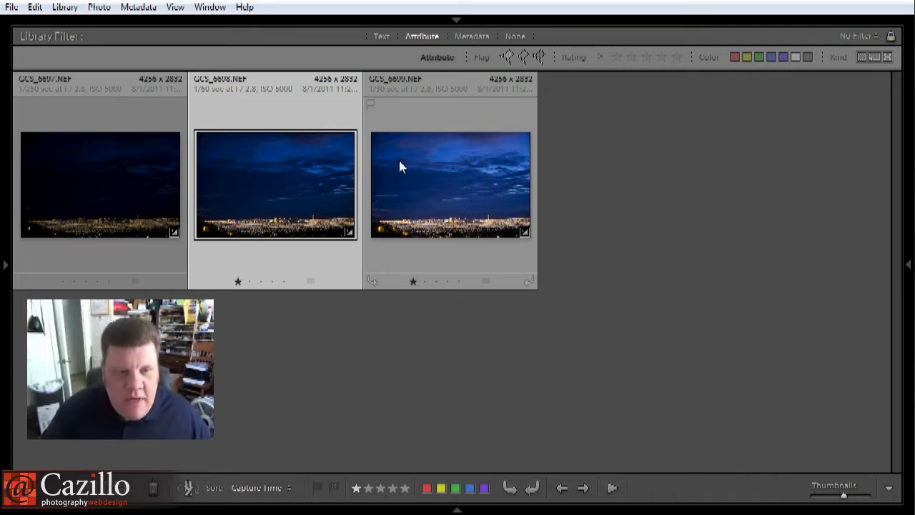
Flag the first skyline photo as rejected and compare it with the second.
{"action": "left_click", "coordinate": [148, 170]}
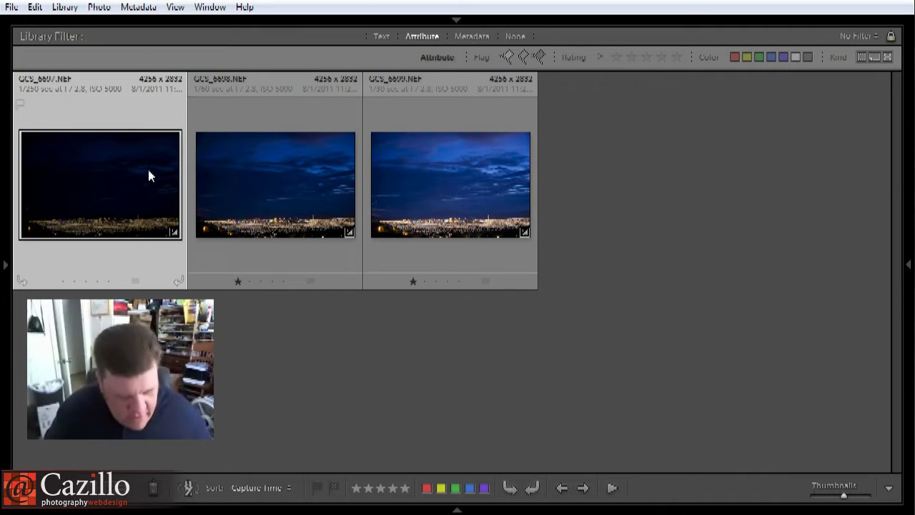
{"action": "key", "text": "x"}
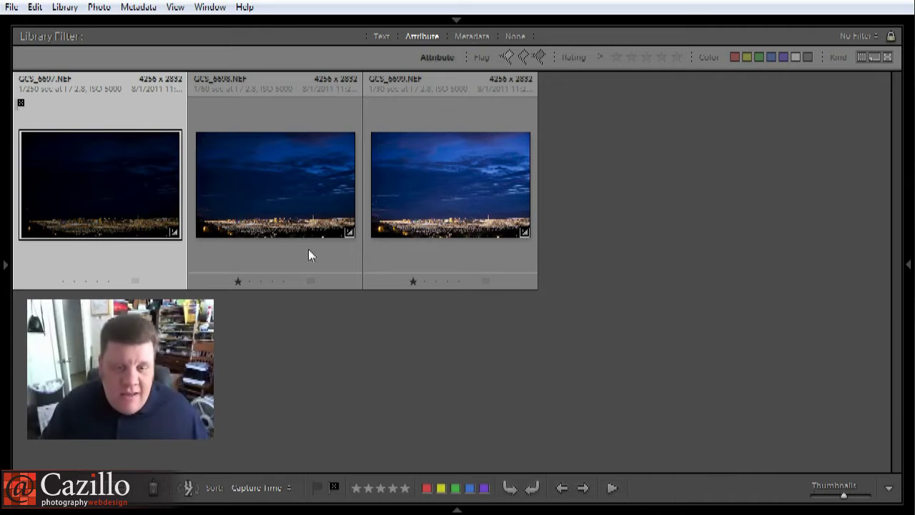
{"action": "left_click", "coordinate": [346, 193]}
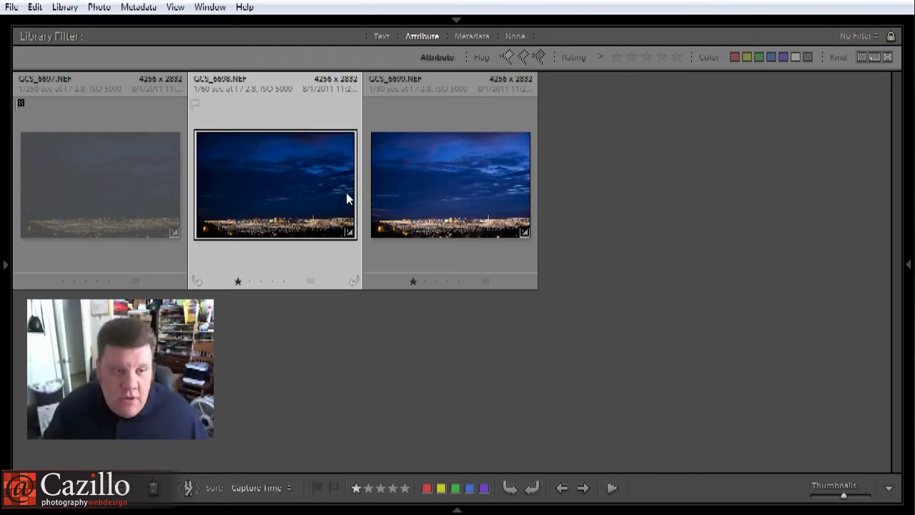
{"action": "left_click", "coordinate": [138, 173]}
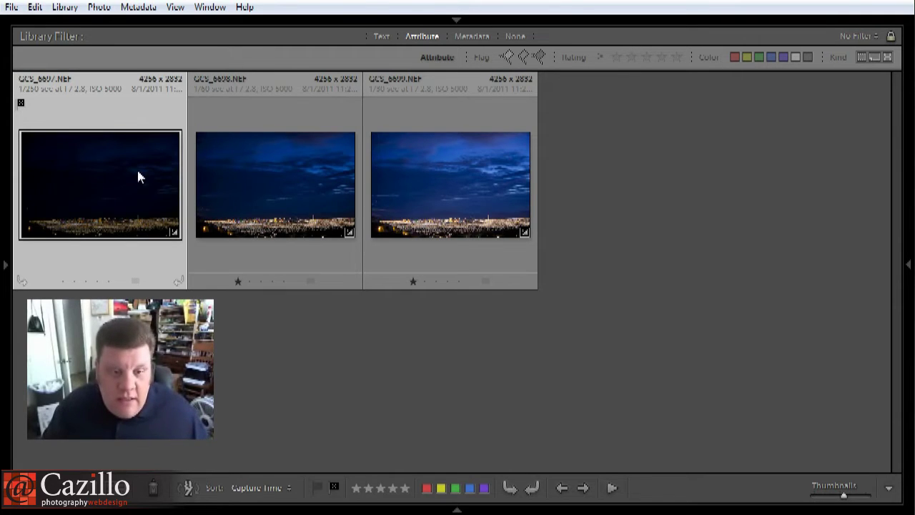
{"action": "left_click", "coordinate": [259, 179]}
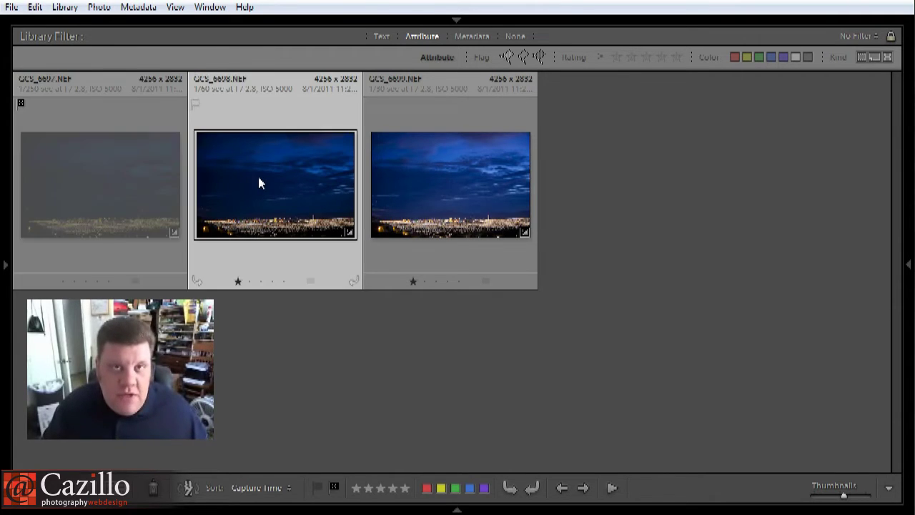
{"action": "left_click", "coordinate": [146, 170]}
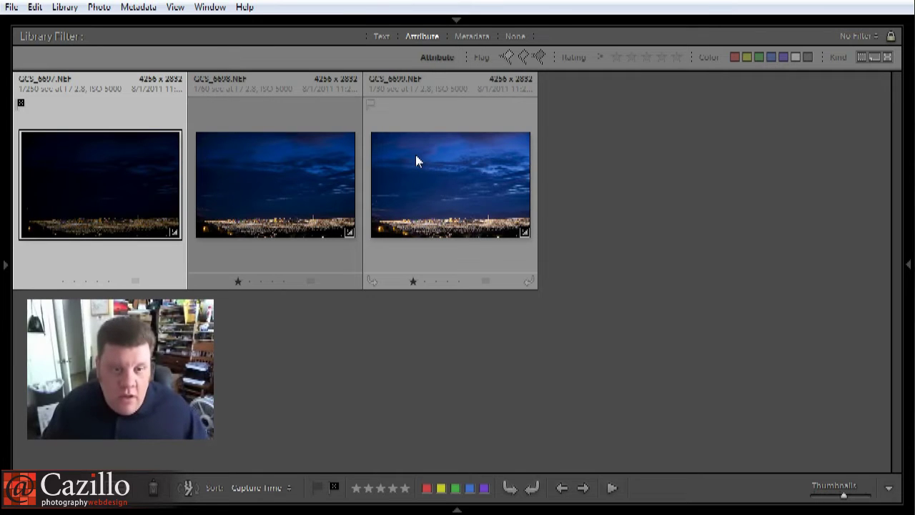
{"action": "left_click", "coordinate": [307, 186]}
{"action": "left_click", "coordinate": [131, 155]}
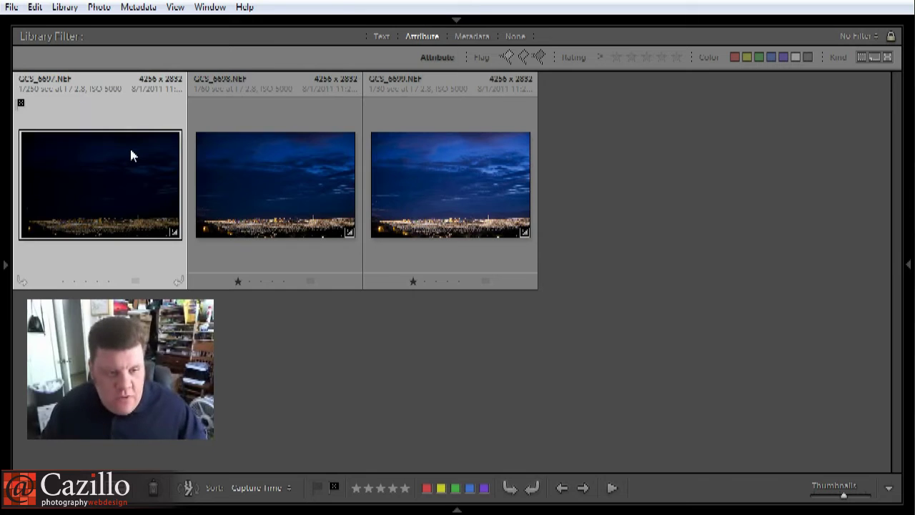
Remove the second photo's star rating, leaving only the third rated.
{"action": "left_click", "coordinate": [247, 166]}
{"action": "key", "text": "0"}
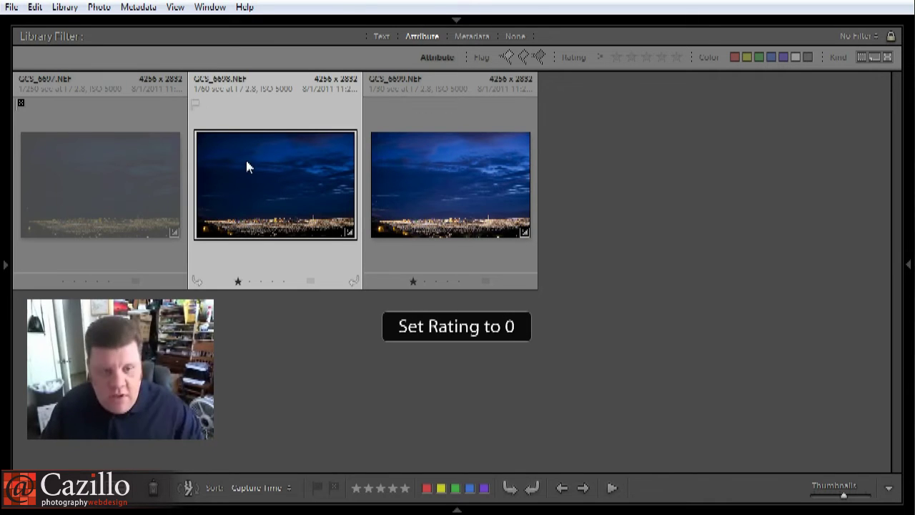
{"action": "left_click", "coordinate": [378, 189]}
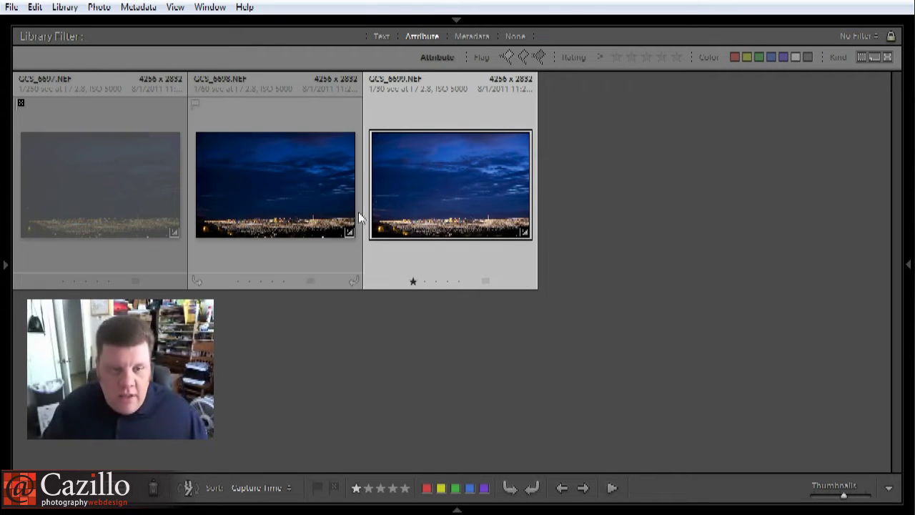
{"action": "left_click", "coordinate": [299, 172]}
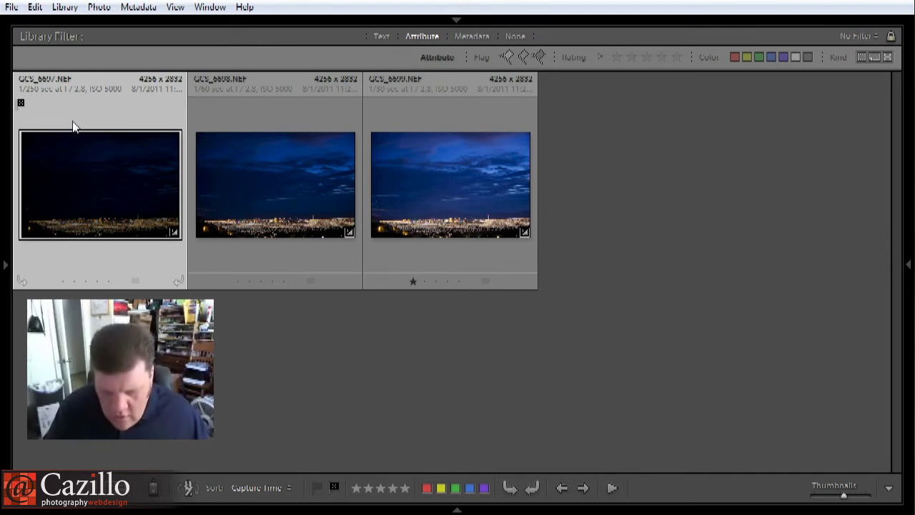
Start deleting the rejected photo, cancel it, and switch to the Previous Import view.
{"action": "key", "text": "ctrl+BackSpace"}
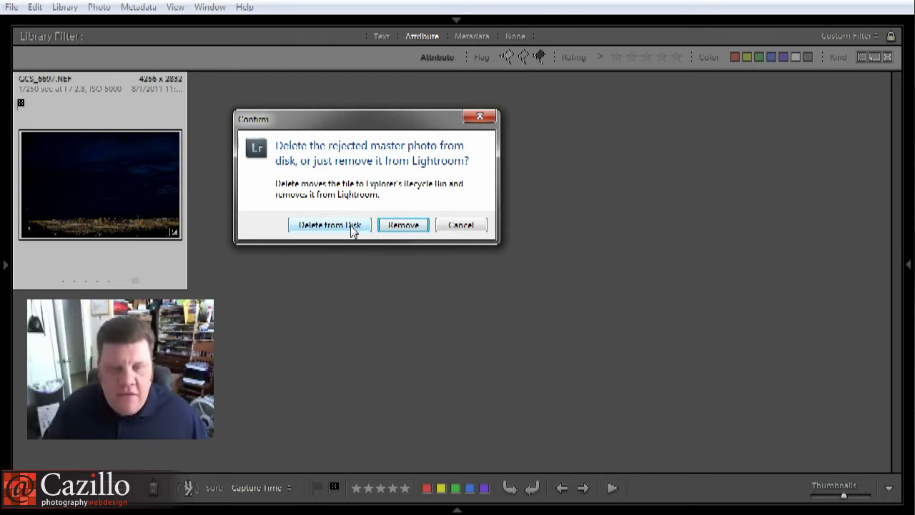
{"action": "left_click", "coordinate": [462, 226]}
{"action": "key", "text": "ctrl+l"}
{"action": "left_click", "coordinate": [98, 7]}
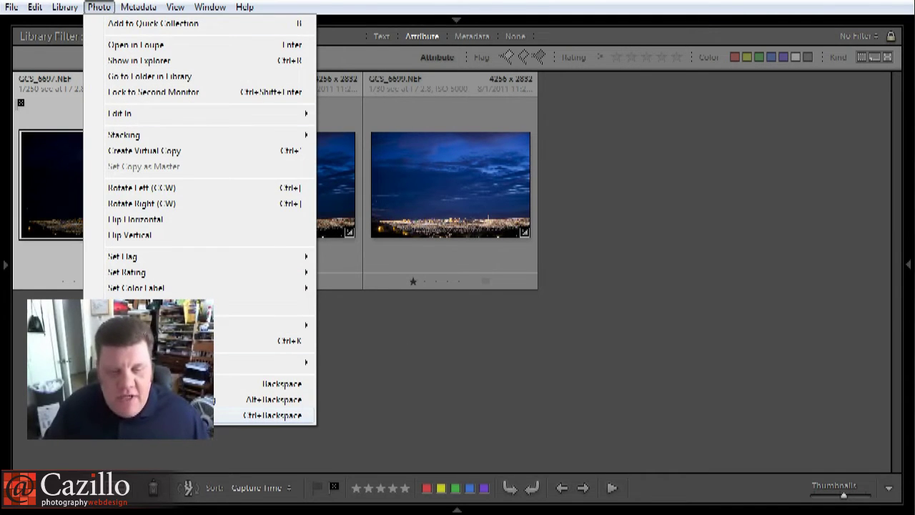
{"action": "left_click", "coordinate": [480, 384]}
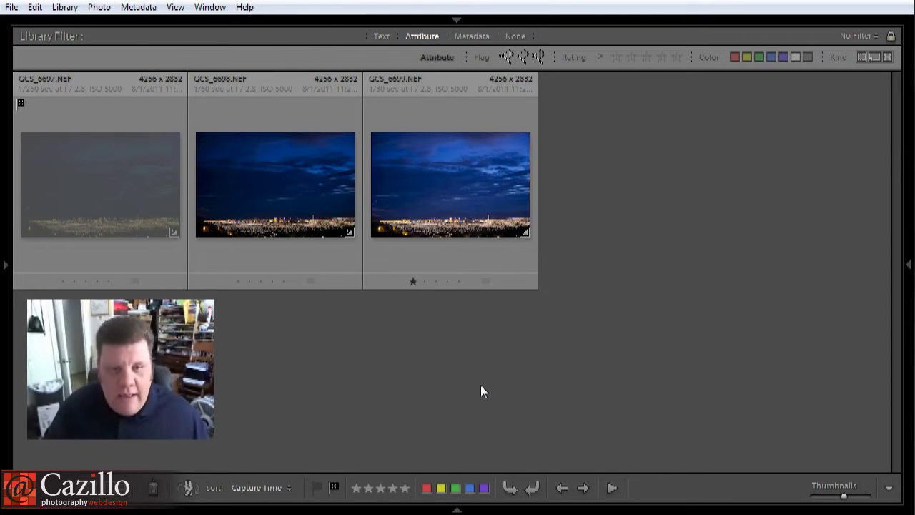
{"action": "key", "text": "Tab"}
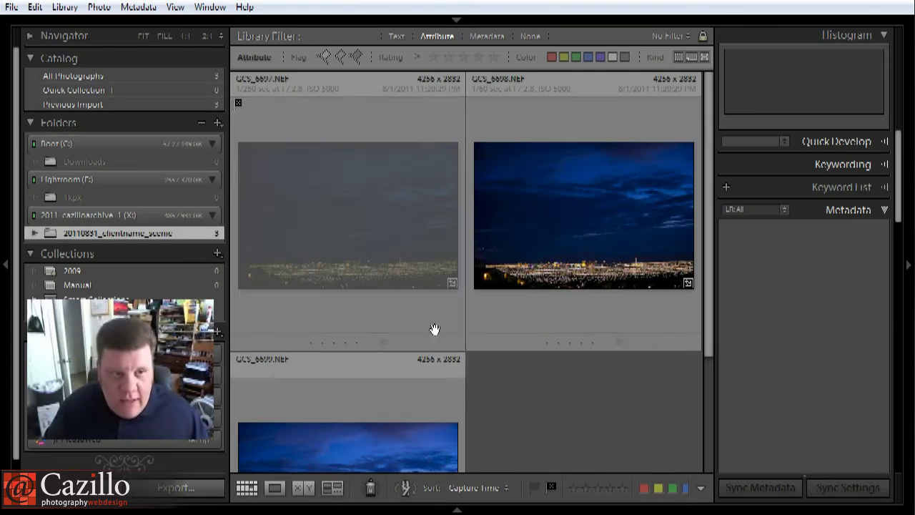
{"action": "left_click", "coordinate": [183, 104]}
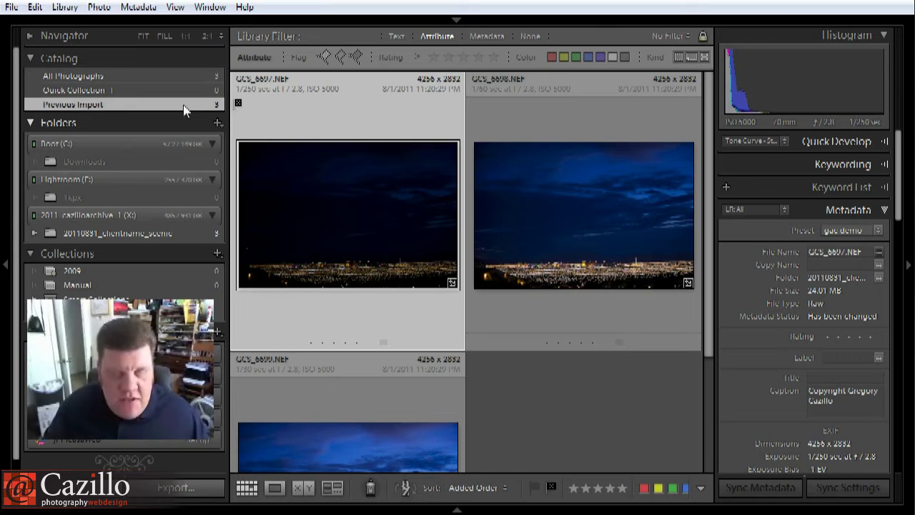
Try Delete Rejected Photos from the Photo menu, cancel, and return to the scenic folder's grid.
{"action": "left_click", "coordinate": [138, 7]}
{"action": "mouse_move", "coordinate": [99, 7]}
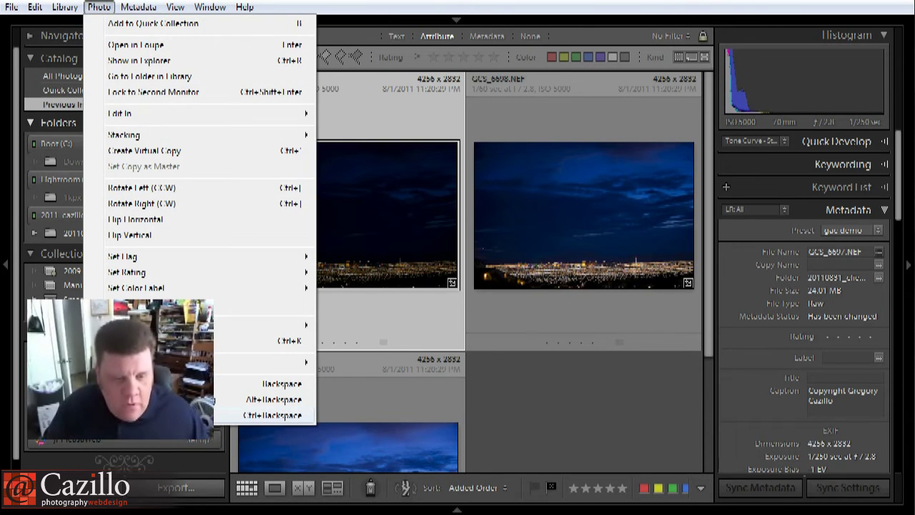
{"action": "left_click", "coordinate": [272, 414]}
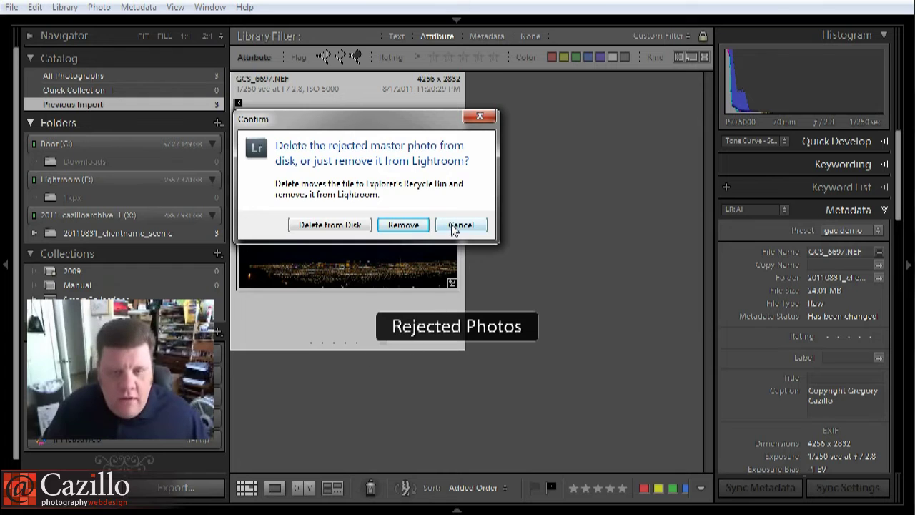
{"action": "left_click", "coordinate": [459, 226]}
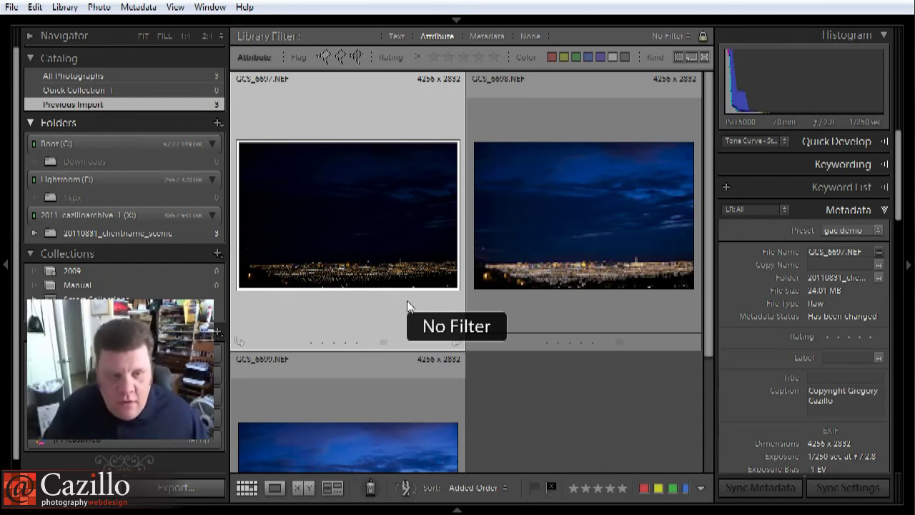
{"action": "left_click", "coordinate": [181, 236]}
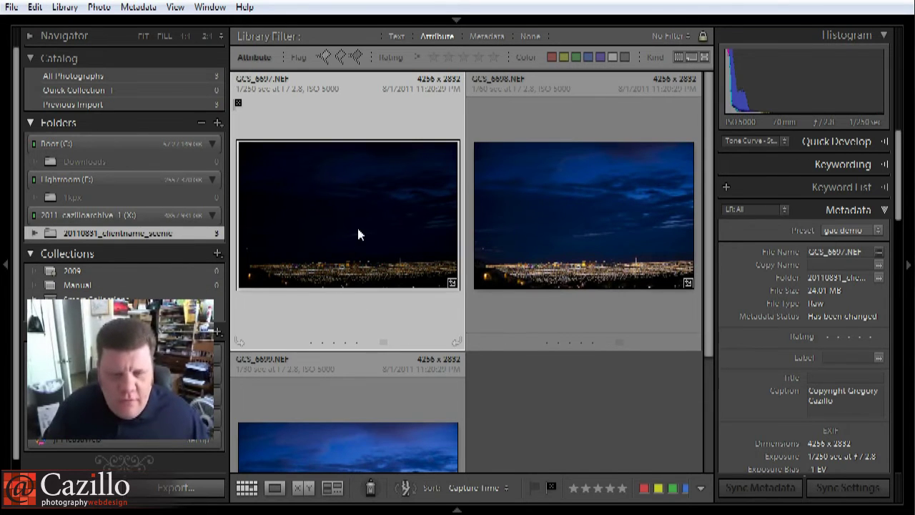
{"action": "key", "text": "Tab"}
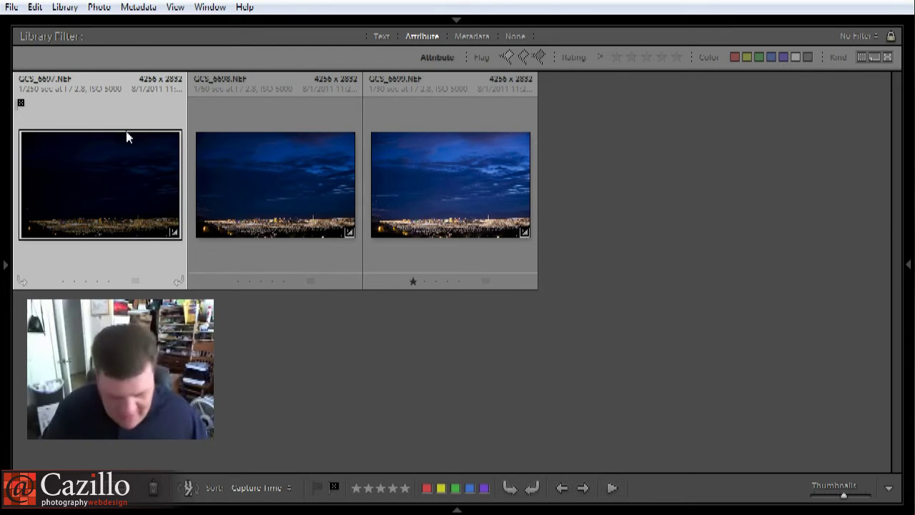
Delete the rejected GCS_6607.NEF from disk and select both remaining skyline photos.
{"action": "key", "text": "ctrl+BackSpace"}
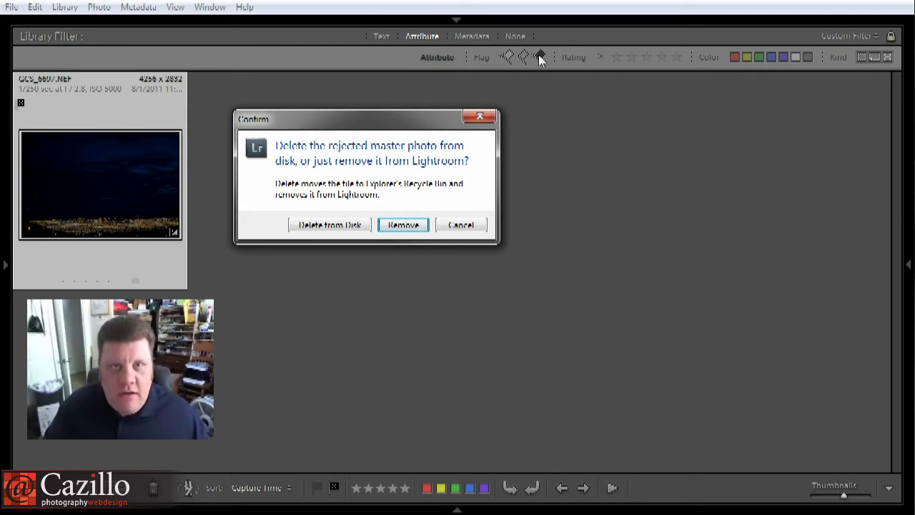
{"action": "left_click", "coordinate": [334, 226]}
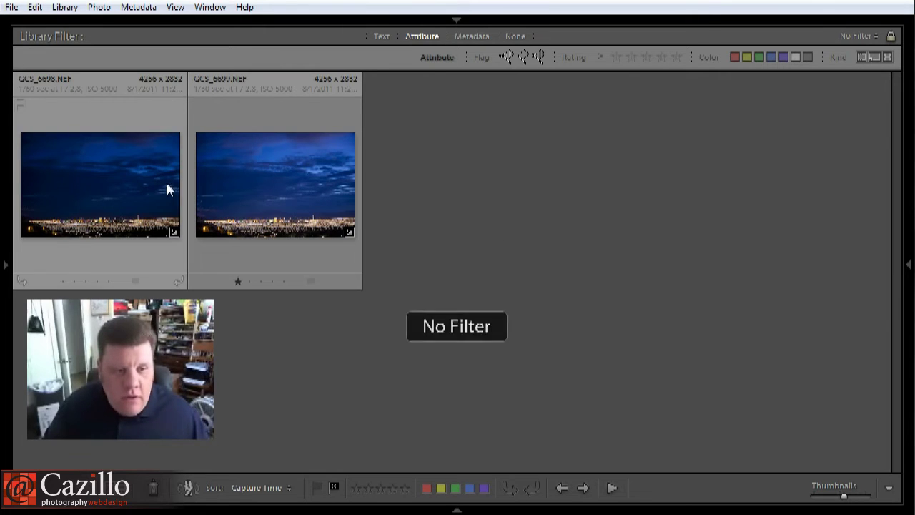
{"action": "left_click", "coordinate": [113, 194]}
{"action": "left_click", "coordinate": [291, 190]}
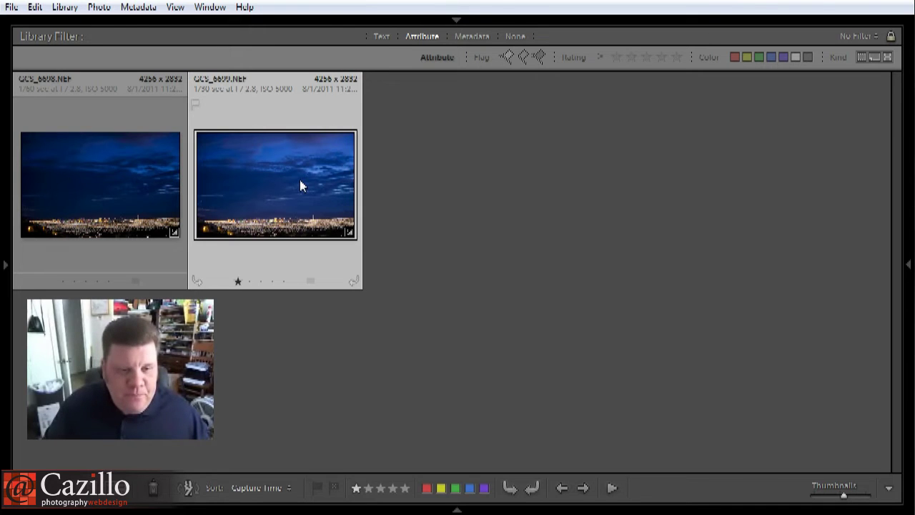
{"action": "left_click", "coordinate": [88, 168], "text": "ctrl"}
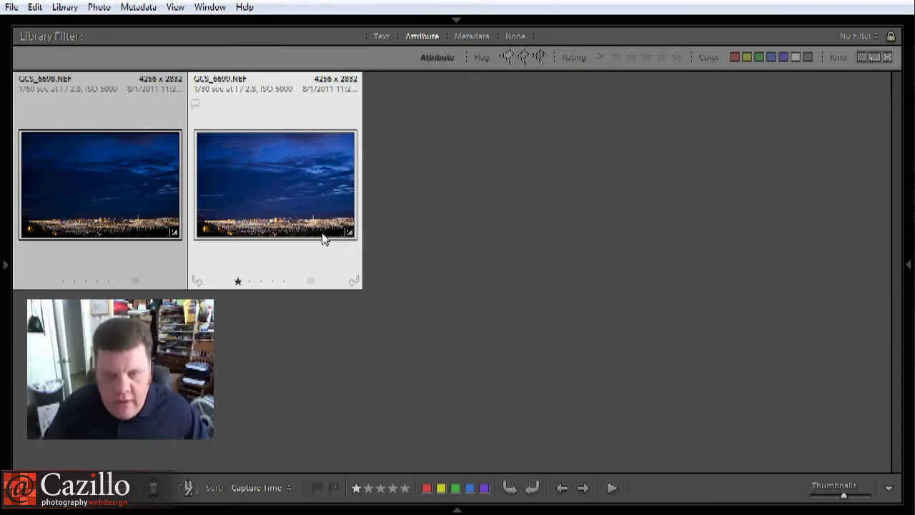
Rename both photos with the YYYYMMDD_customtext_001 template, custom text 'clientname', starting at 1.
{"action": "key", "text": "F2"}
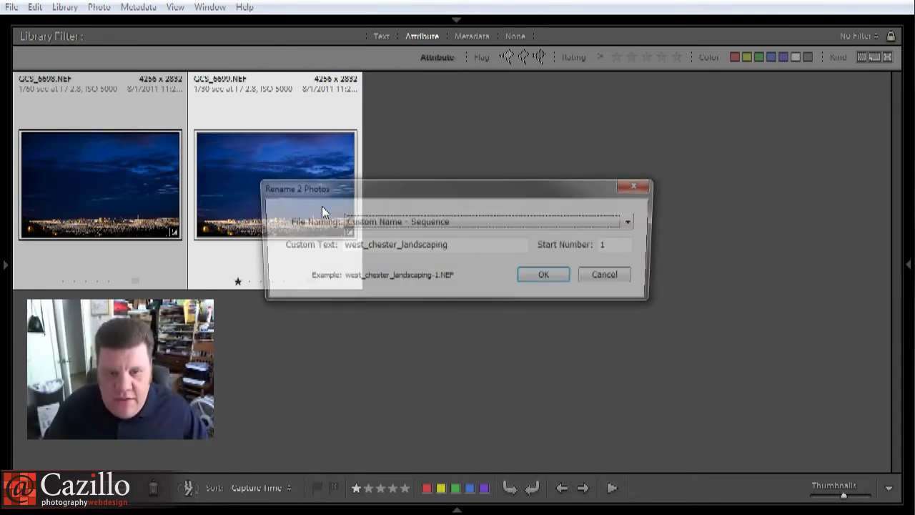
{"action": "left_click", "coordinate": [436, 223]}
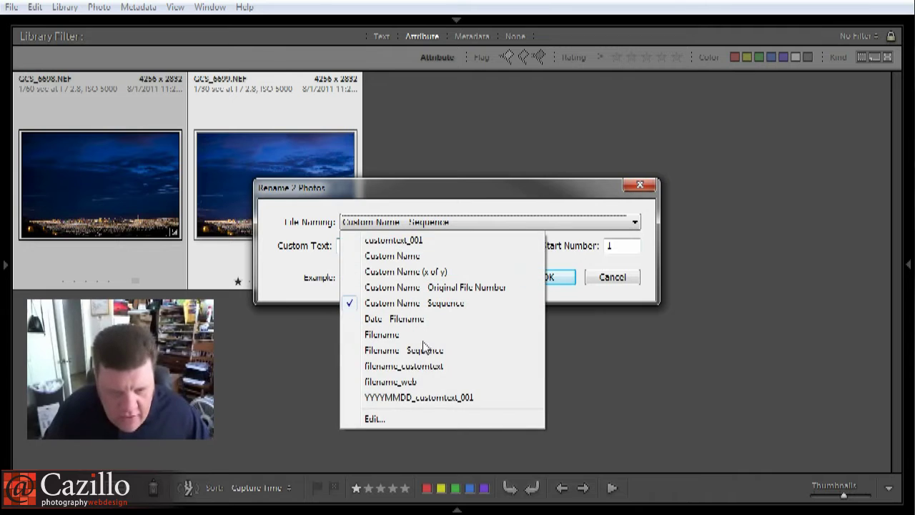
{"action": "left_click", "coordinate": [420, 405]}
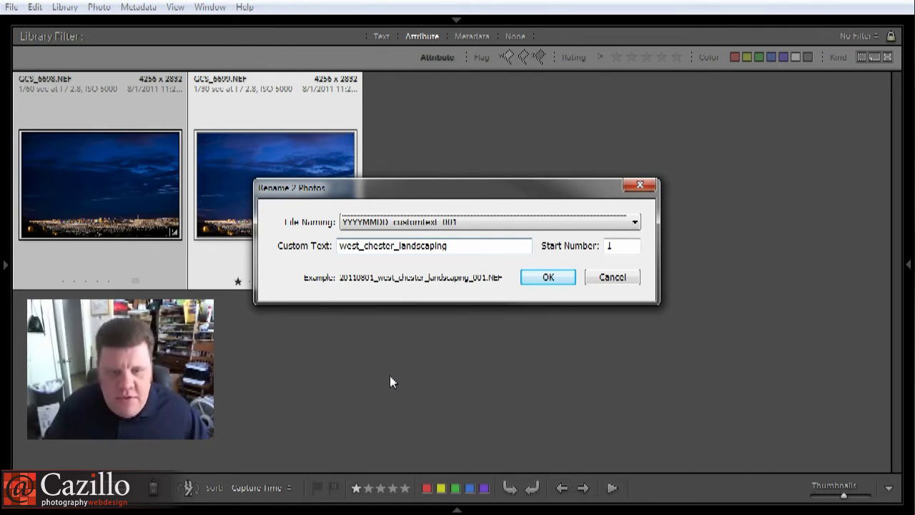
{"action": "double_click", "coordinate": [362, 246]}
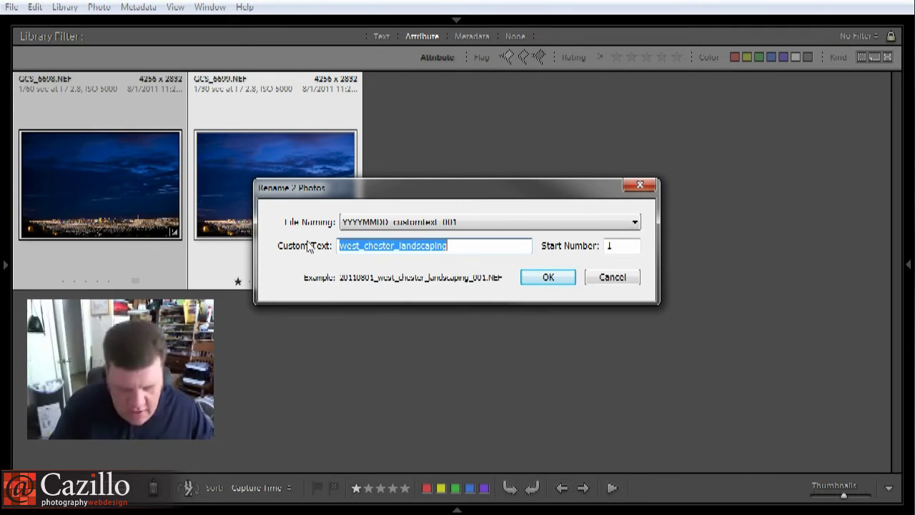
{"action": "type", "text": "clientname"}
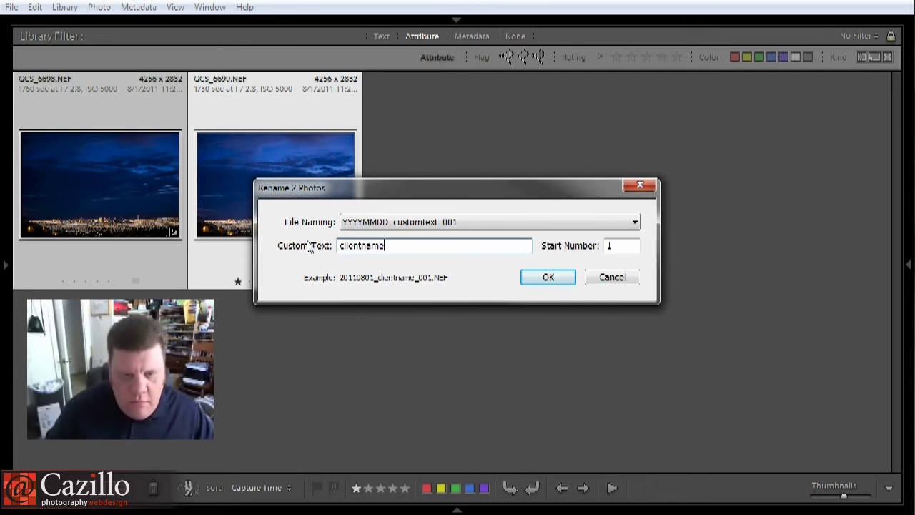
{"action": "key", "text": "Tab"}
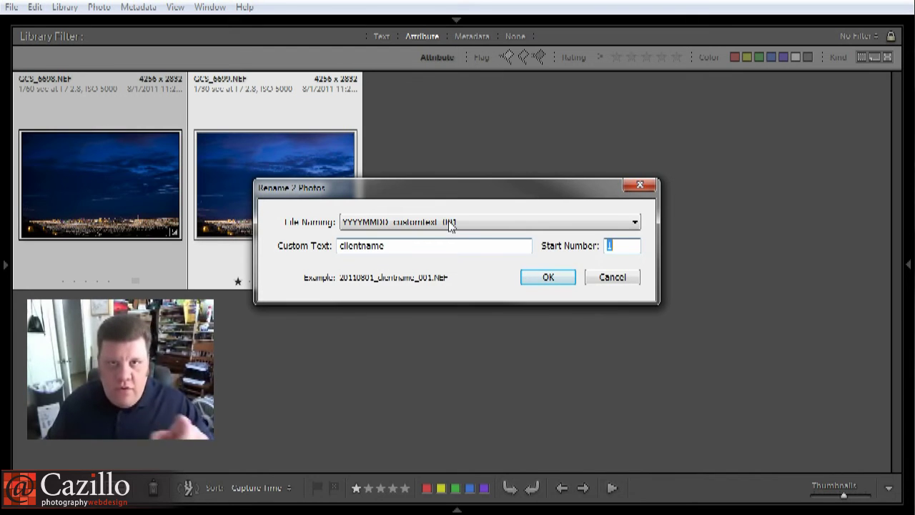
{"action": "left_click", "coordinate": [549, 278]}
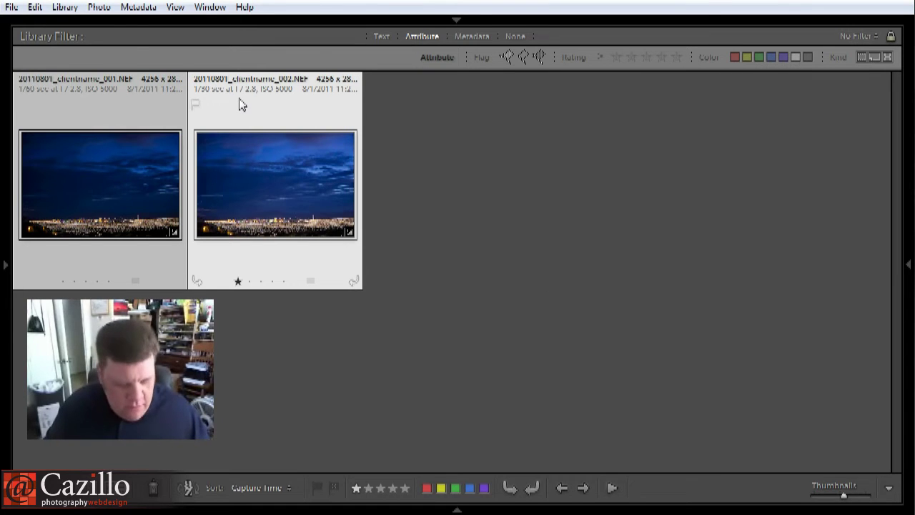
Bring back the side panels and expand the Metadata panel for the selected photos.
{"action": "key", "text": "Tab"}
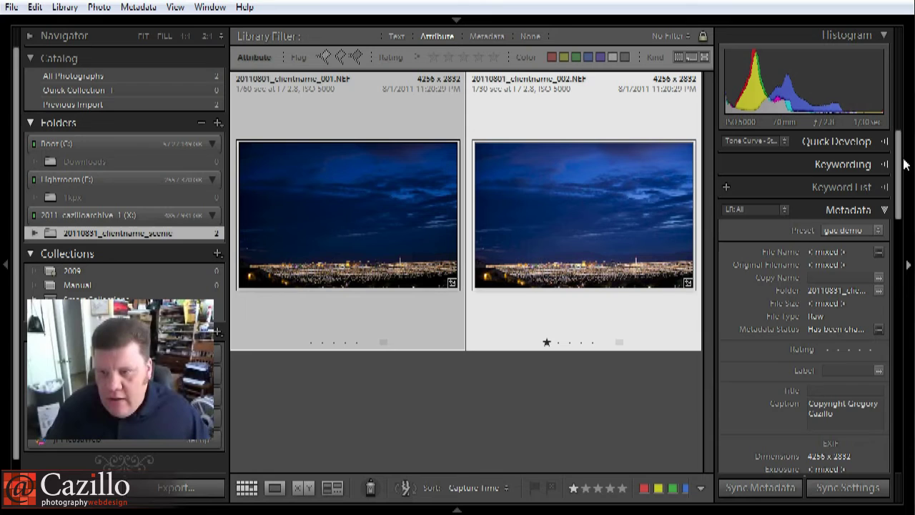
{"action": "left_click_drag", "start_coordinate": [900, 159], "coordinate": [901, 176]}
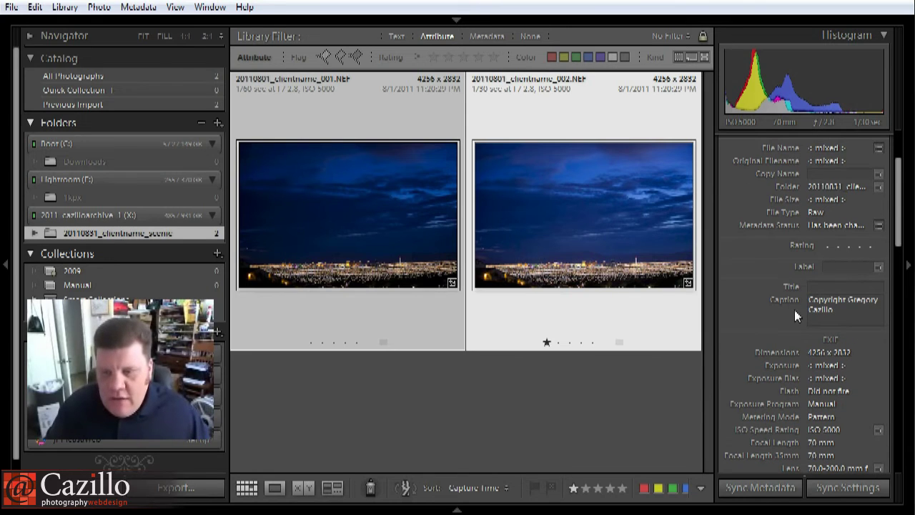
{"action": "left_click_drag", "start_coordinate": [901, 175], "coordinate": [901, 143]}
{"action": "left_click", "coordinate": [884, 163]}
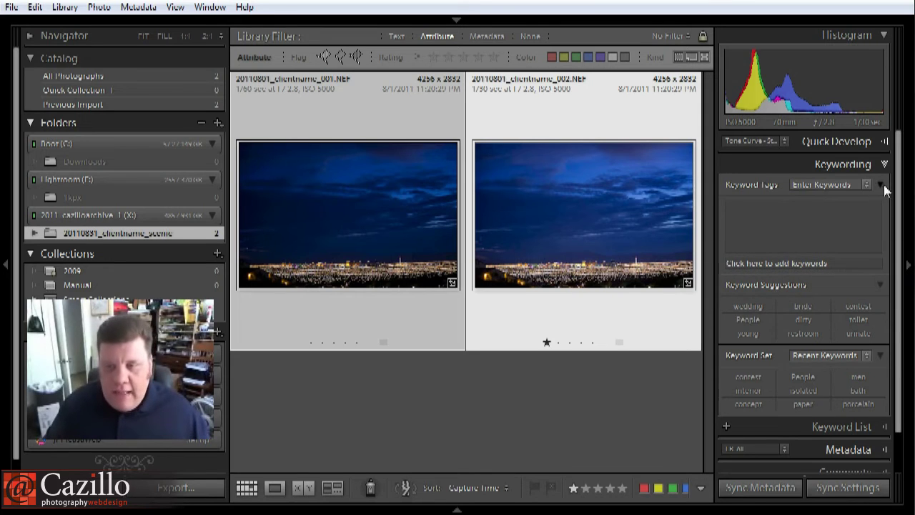
{"action": "scroll", "coordinate": [886, 214], "scroll_direction": "down", "scroll_amount": 2}
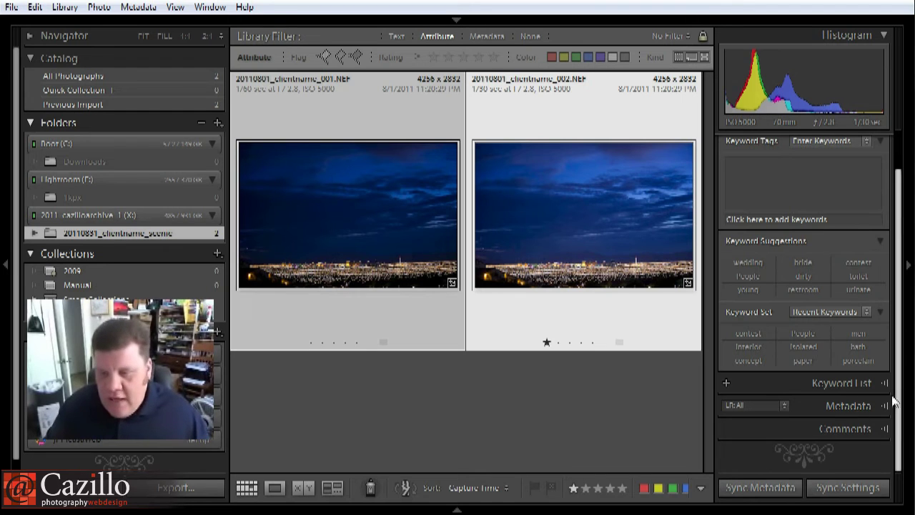
{"action": "left_click", "coordinate": [887, 430]}
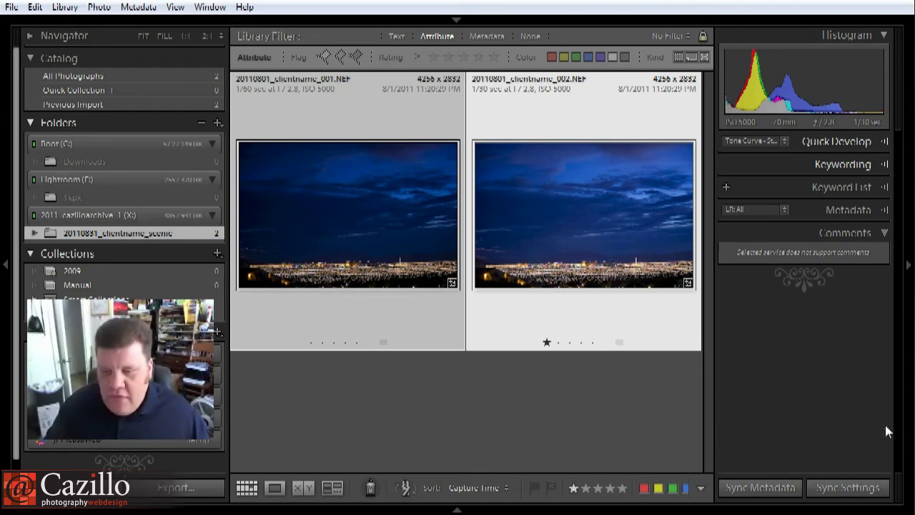
{"action": "left_click", "coordinate": [887, 209]}
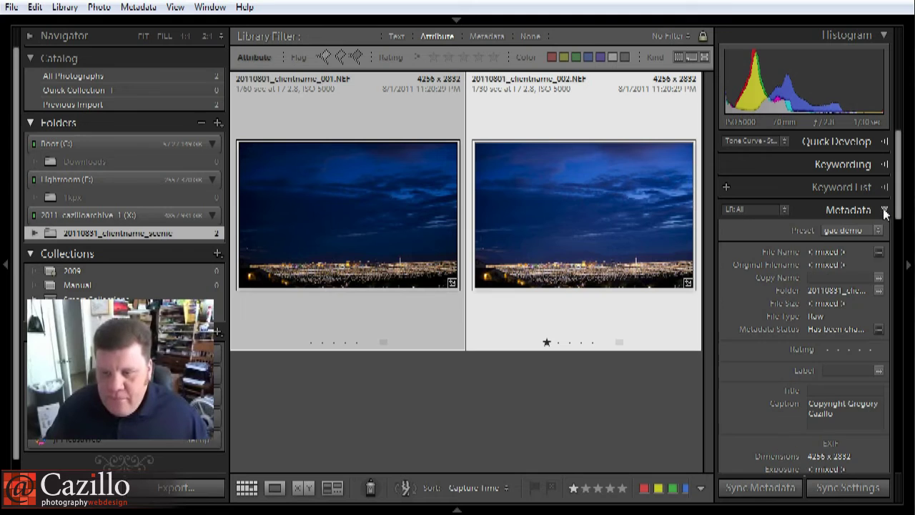
Enter 'Las Vegas Cityscape at Dusk' as the Title of both photos.
{"action": "left_click", "coordinate": [851, 390]}
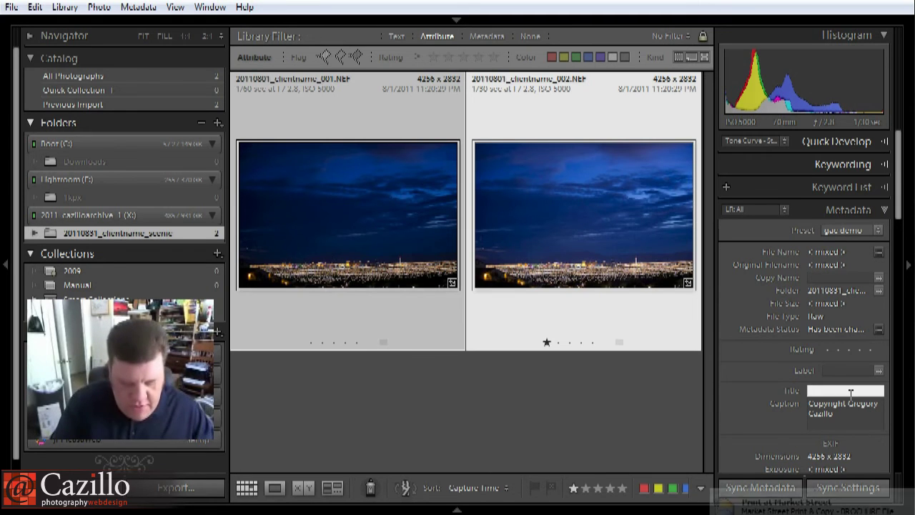
{"action": "type", "text": "Las"}
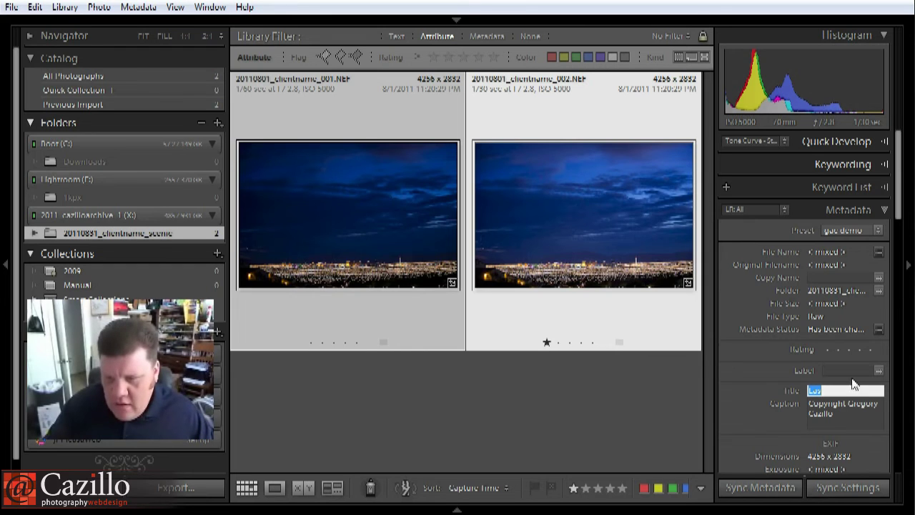
{"action": "left_click", "coordinate": [845, 390]}
{"action": "type", "text": "Vega"}
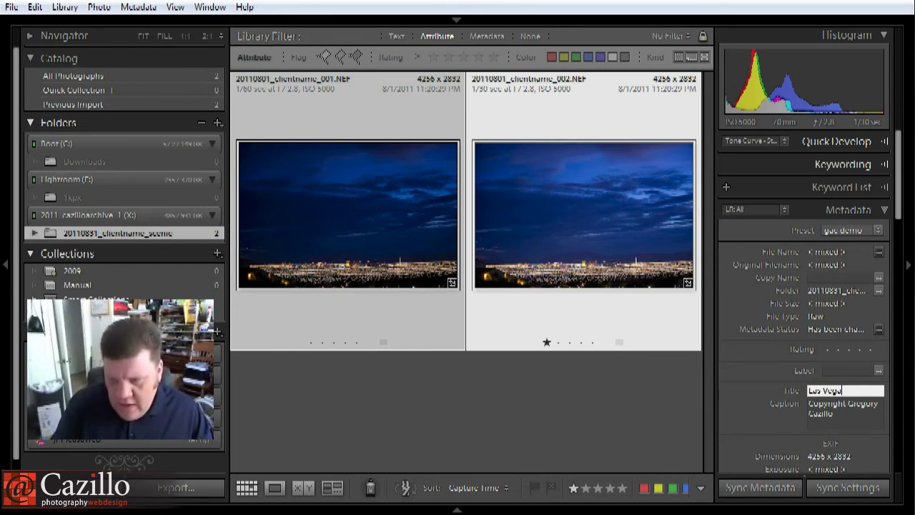
{"action": "type", "text": "s Skyline"}
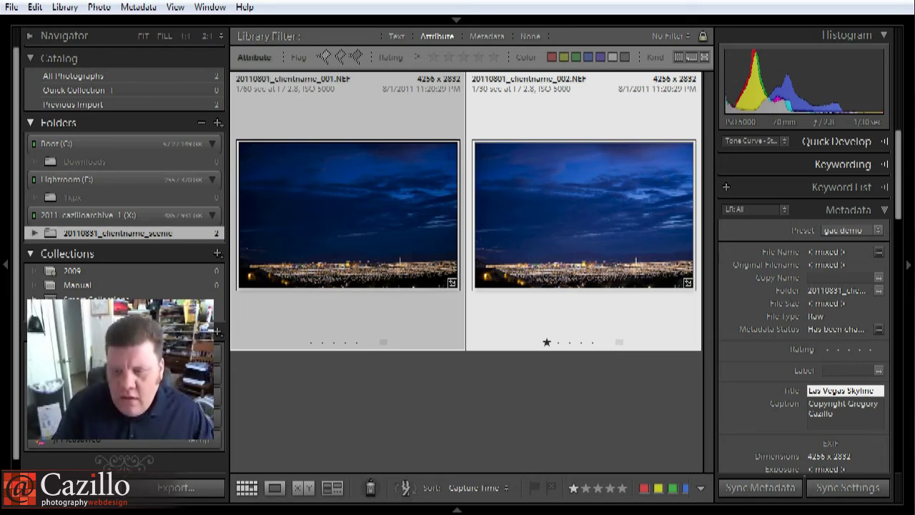
{"action": "key", "text": "BackSpace"}
{"action": "key", "text": "BackSpace"}
{"action": "key", "text": "BackSpace"}
{"action": "key", "text": "BackSpace"}
{"action": "key", "text": "BackSpace"}
{"action": "key", "text": "BackSpace"}
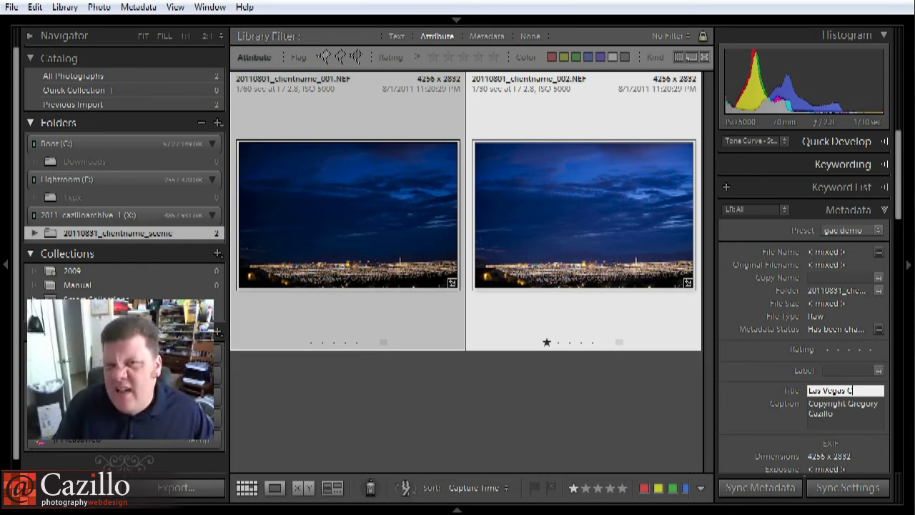
{"action": "type", "text": "Cityscapes"}
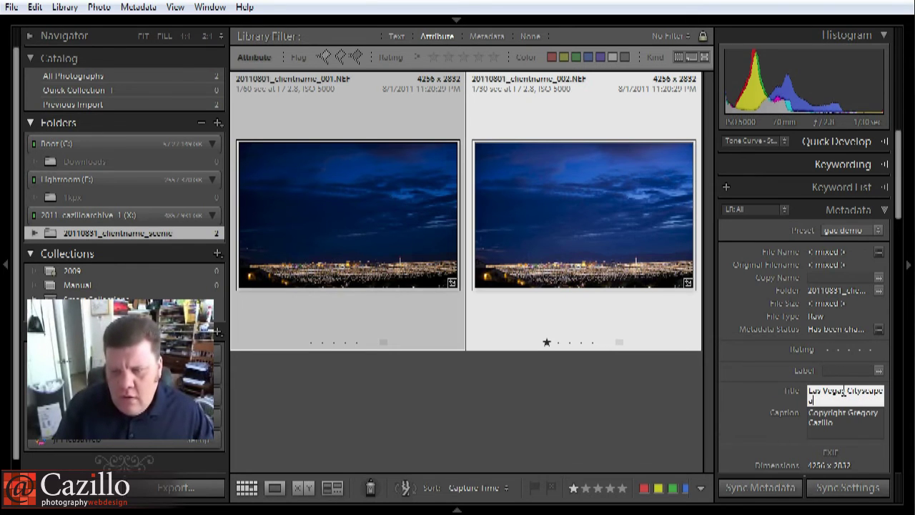
{"action": "type", "text": "t Dusk"}
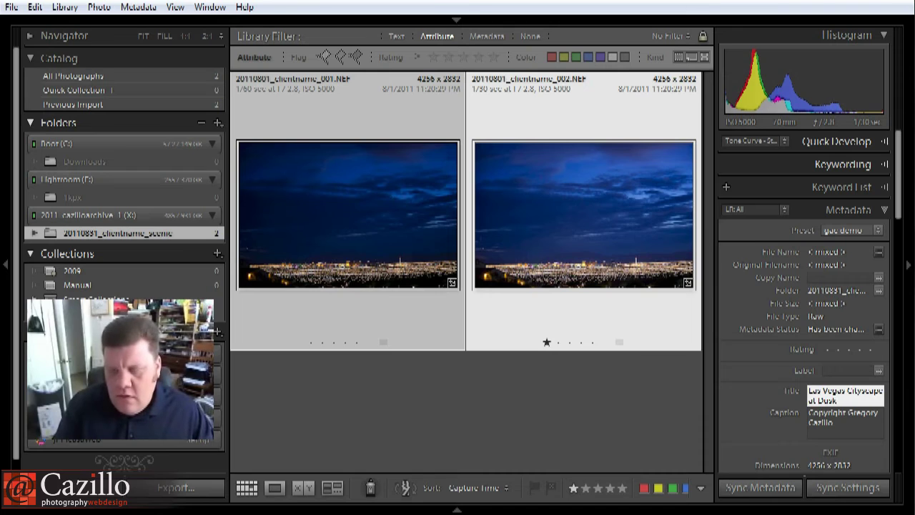
{"action": "key", "text": "Return"}
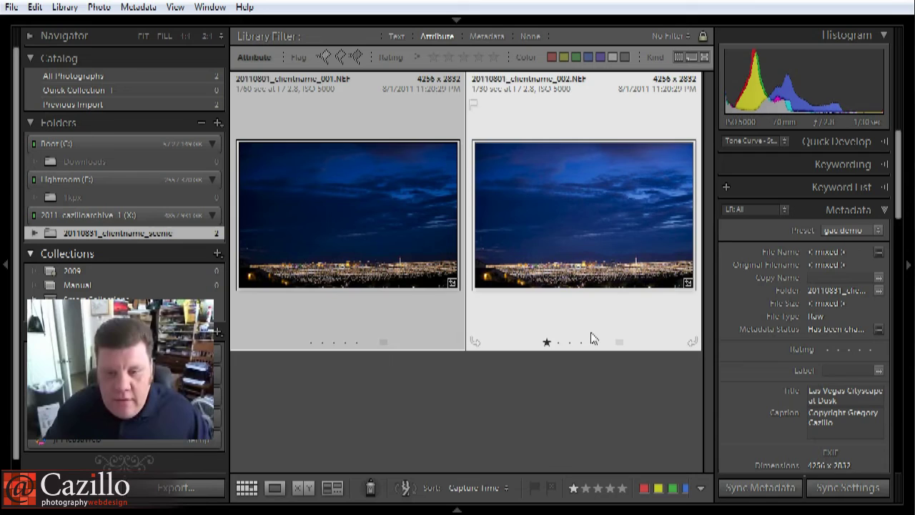
Select only the second photo and increase its Blacks in Quick Develop.
{"action": "left_click", "coordinate": [581, 248]}
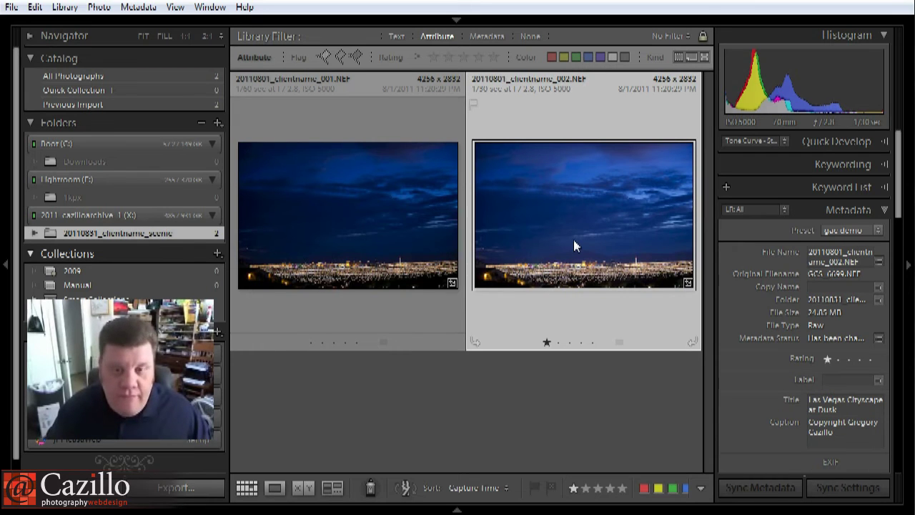
{"action": "left_click", "coordinate": [854, 145]}
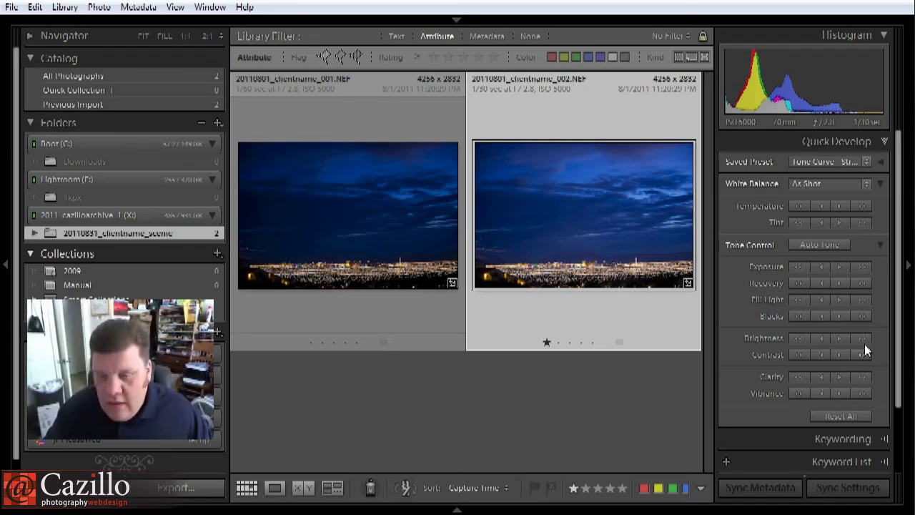
{"action": "left_click", "coordinate": [864, 317]}
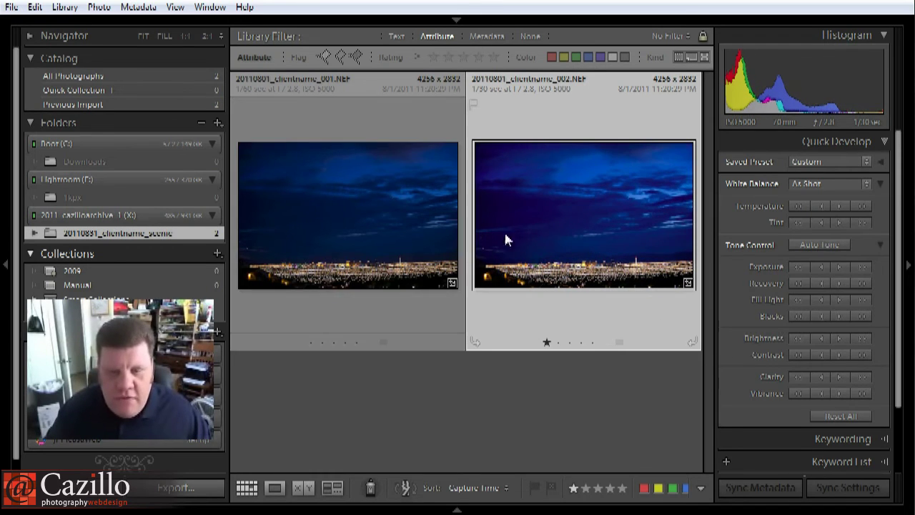
Preview the second photo in Loupe view, then return to the Grid of both photos.
{"action": "double_click", "coordinate": [567, 209]}
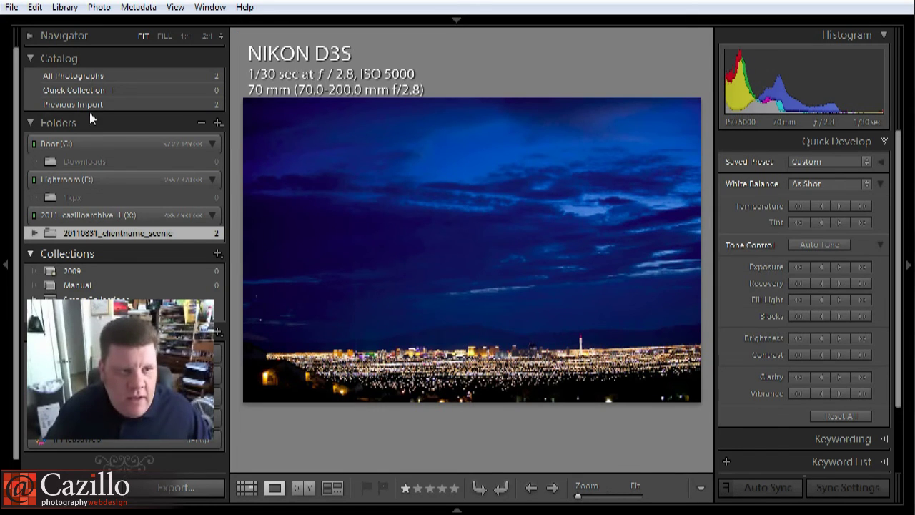
{"action": "left_click", "coordinate": [11, 8]}
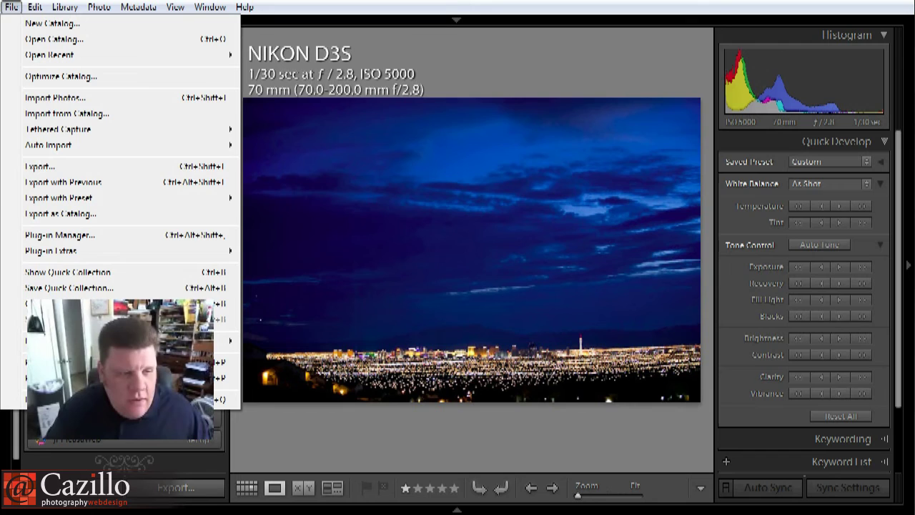
{"action": "left_click", "coordinate": [339, 9]}
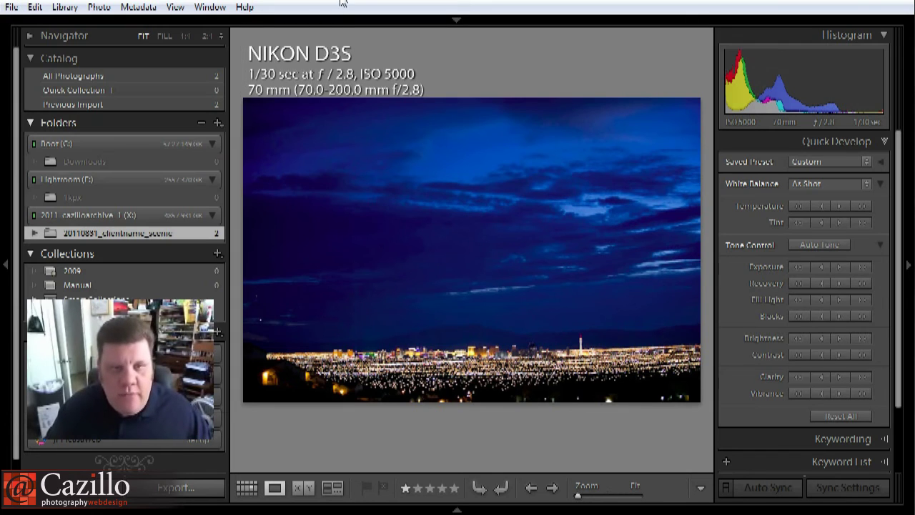
{"action": "key", "text": "g"}
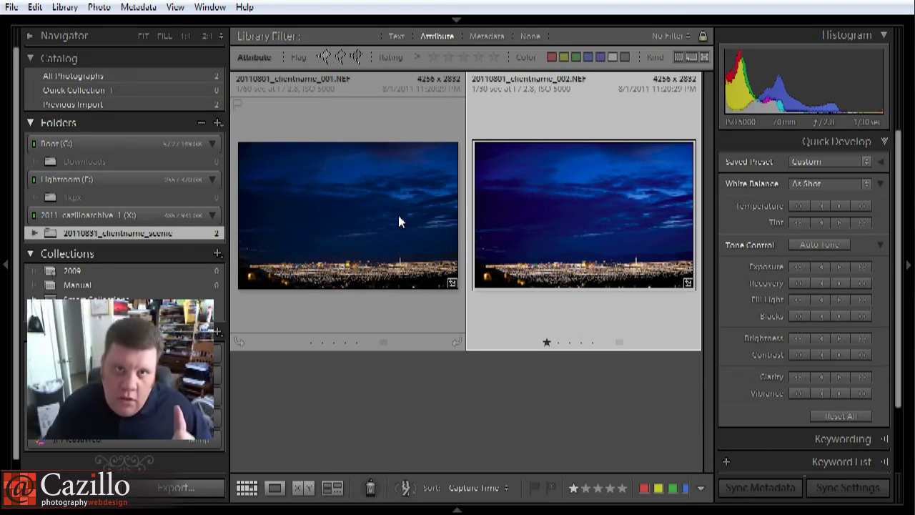
{"action": "key", "text": "super+e"}
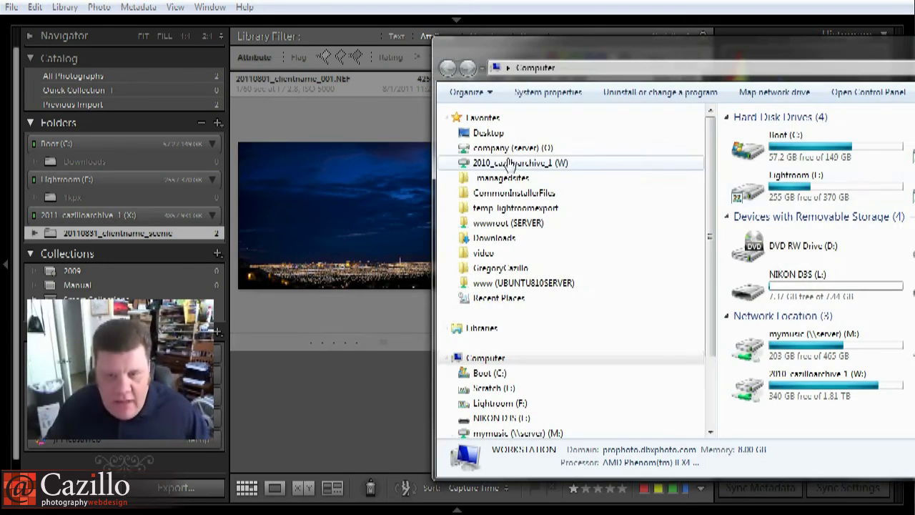
{"action": "left_click_drag", "start_coordinate": [820, 55], "coordinate": [430, 48]}
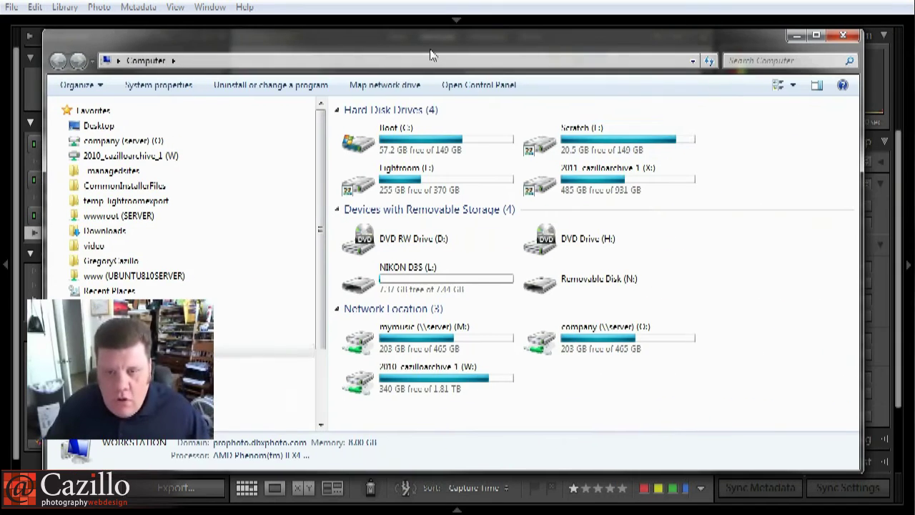
{"action": "double_click", "coordinate": [626, 174]}
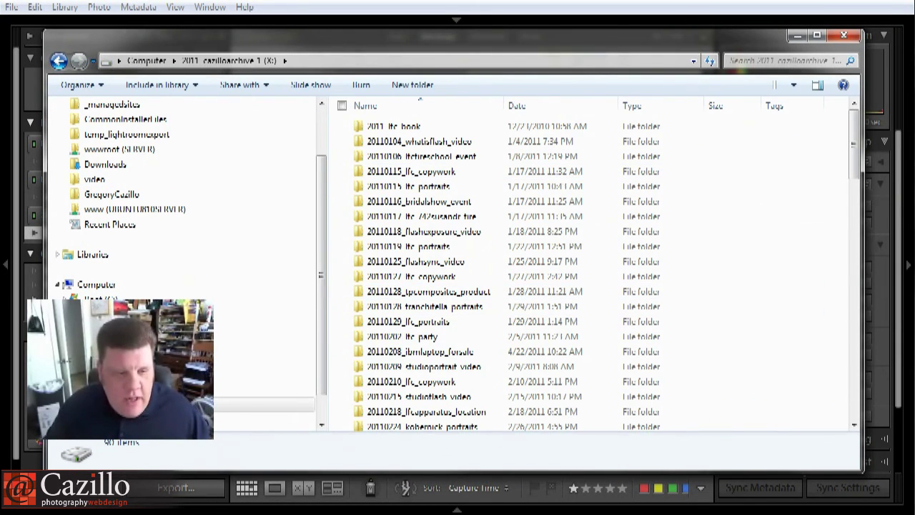
{"action": "left_click", "coordinate": [819, 216]}
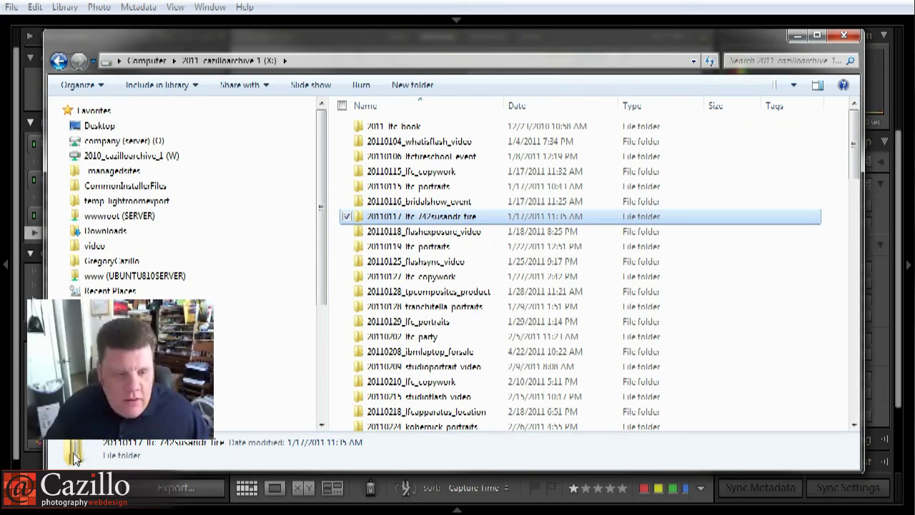
{"action": "left_click_drag", "start_coordinate": [326, 238], "coordinate": [320, 411]}
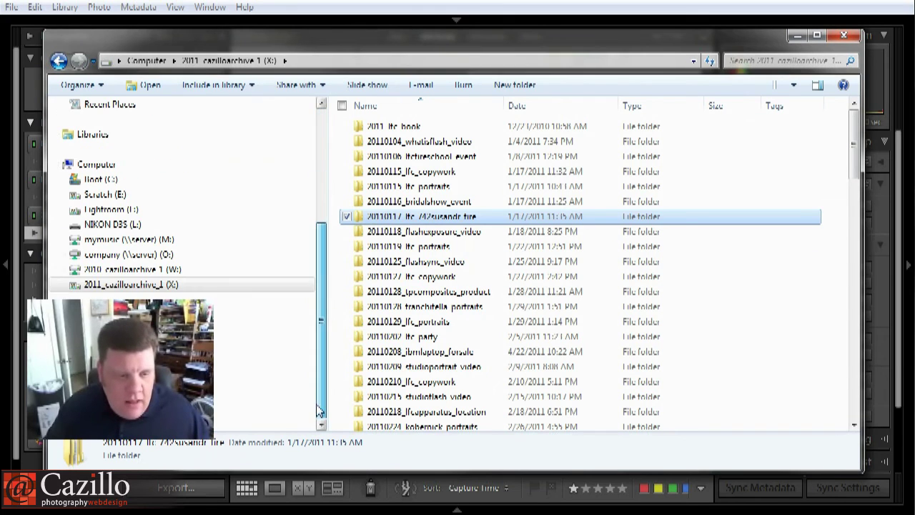
{"action": "left_click", "coordinate": [109, 286]}
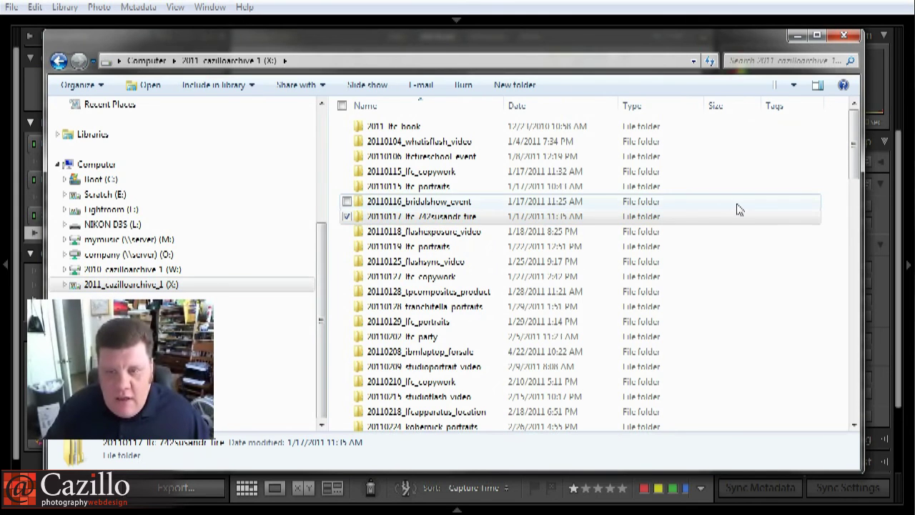
{"action": "scroll", "coordinate": [738, 209], "scroll_direction": "down", "scroll_amount": 20}
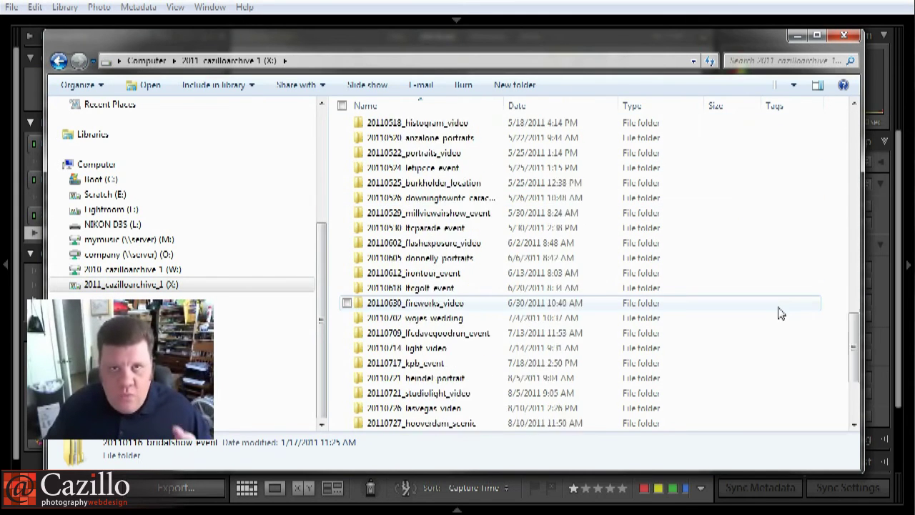
{"action": "scroll", "coordinate": [780, 313], "scroll_direction": "down", "scroll_amount": 3}
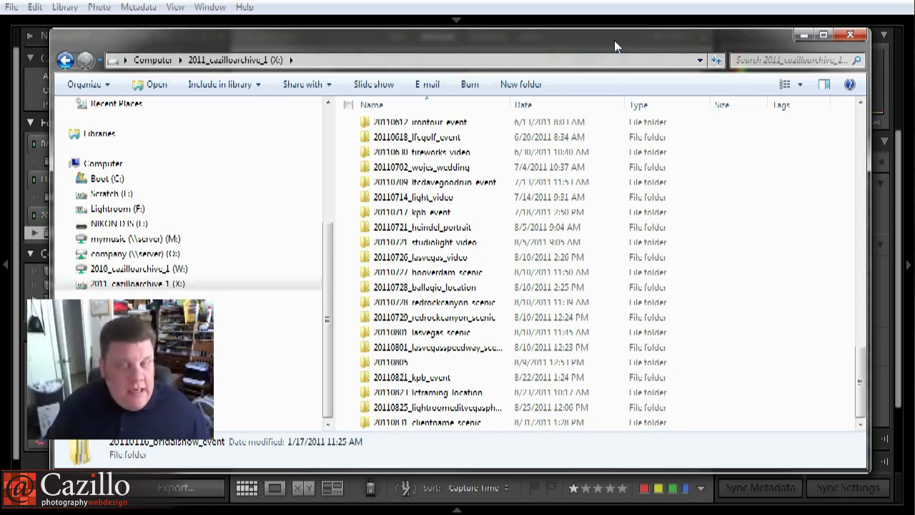
{"action": "left_click", "coordinate": [843, 35]}
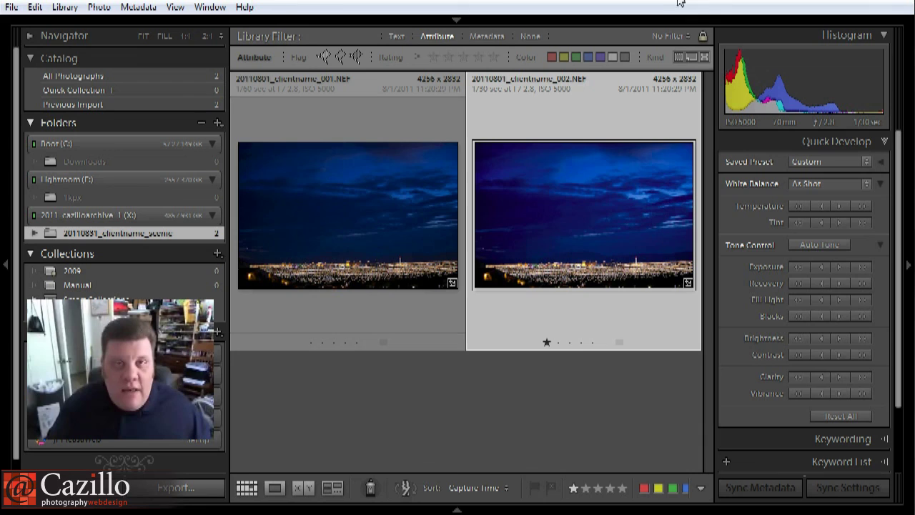